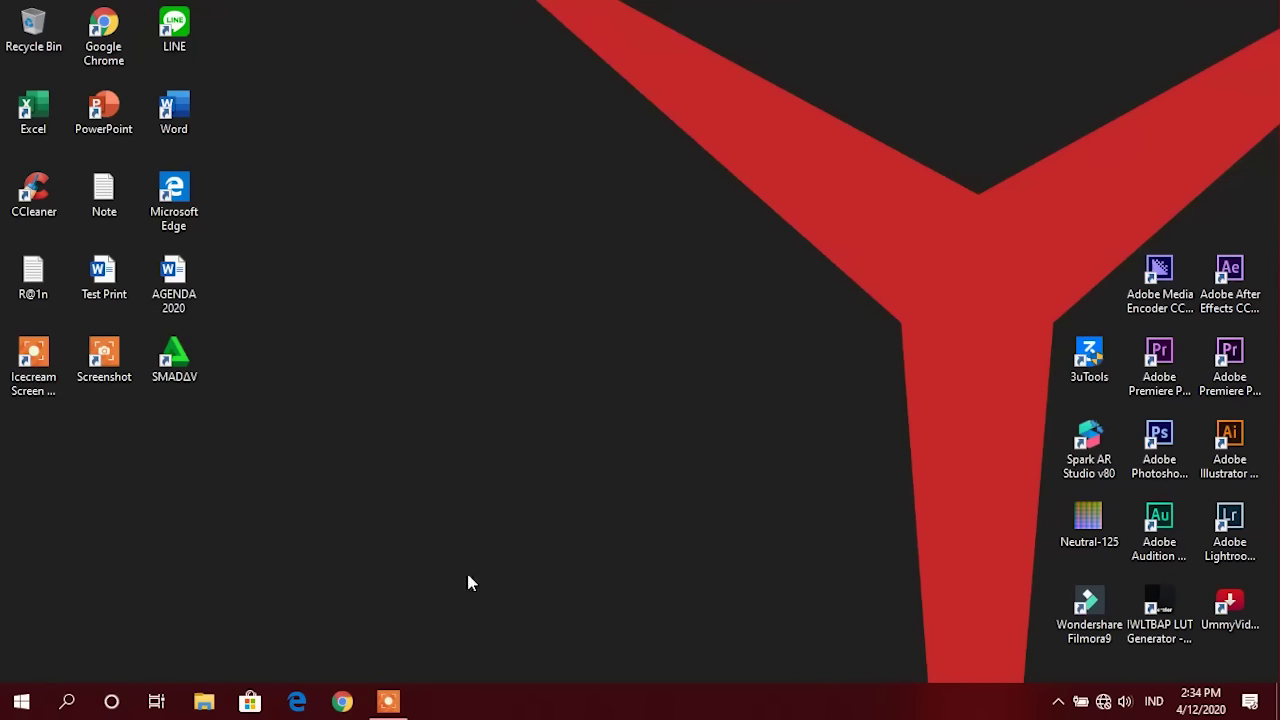
Open the Windows Temp folder by running the command temp.
click(388, 701)
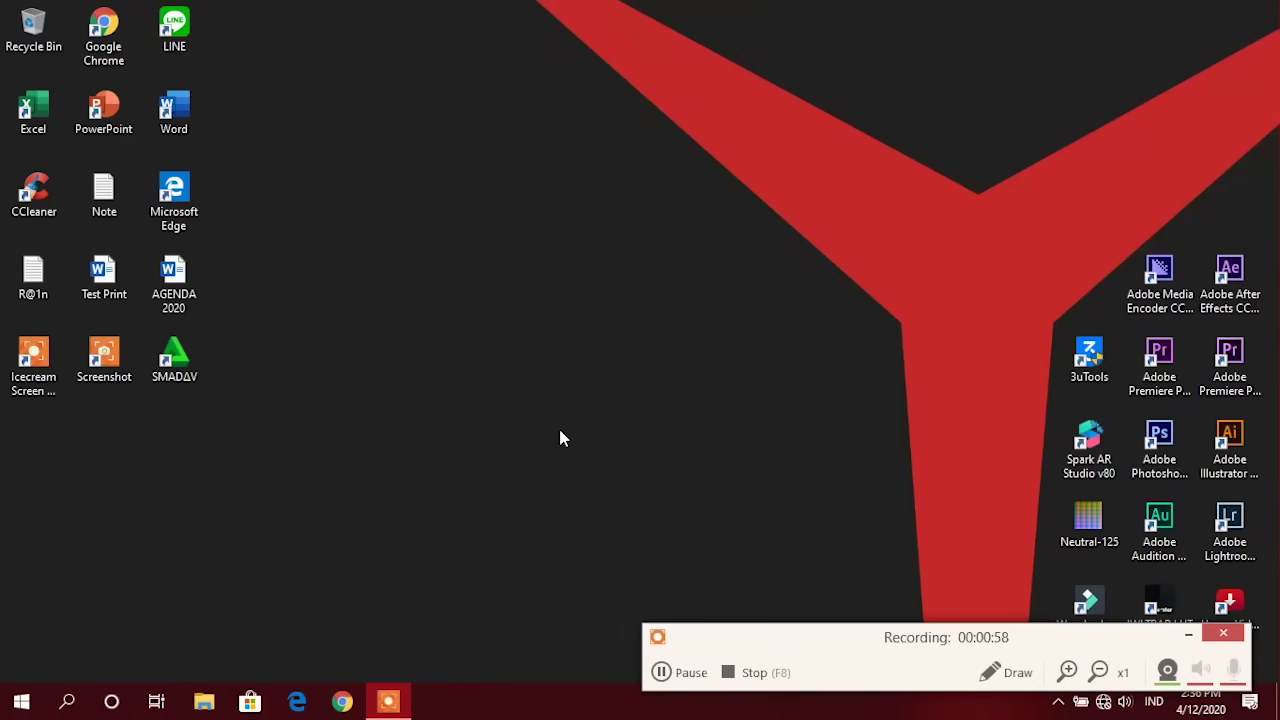
key(super+r)
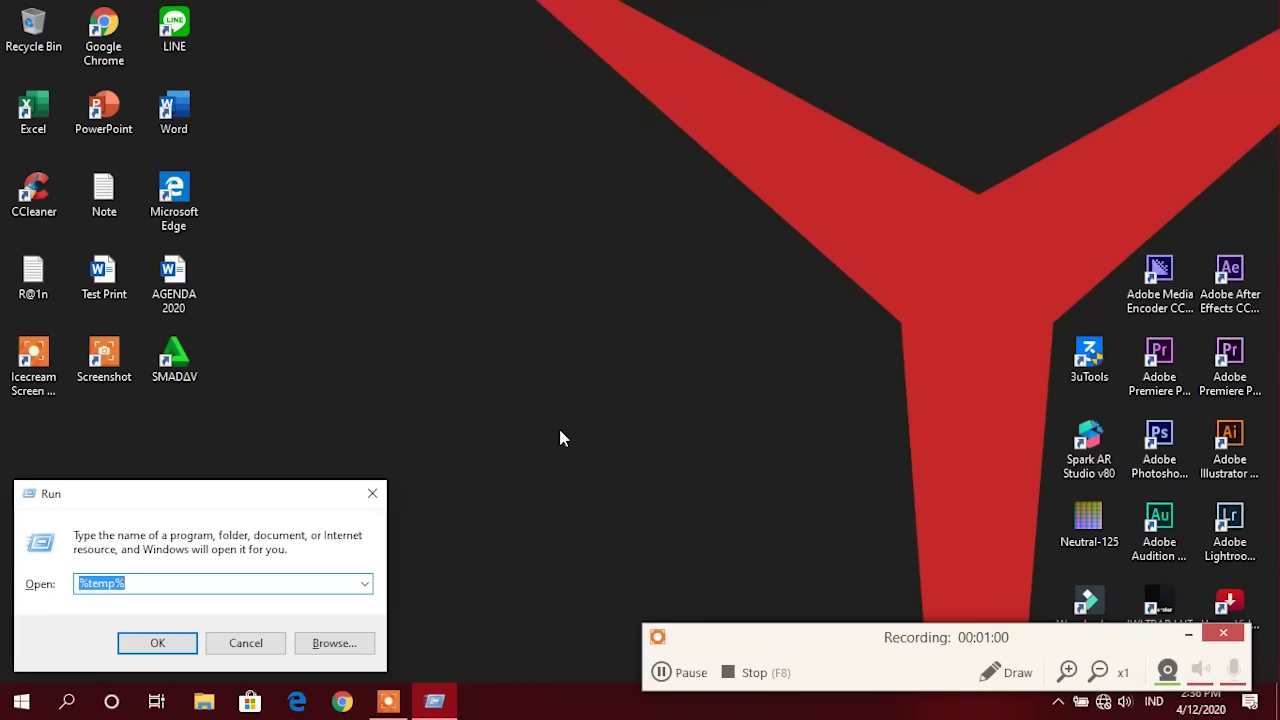
text(temp)
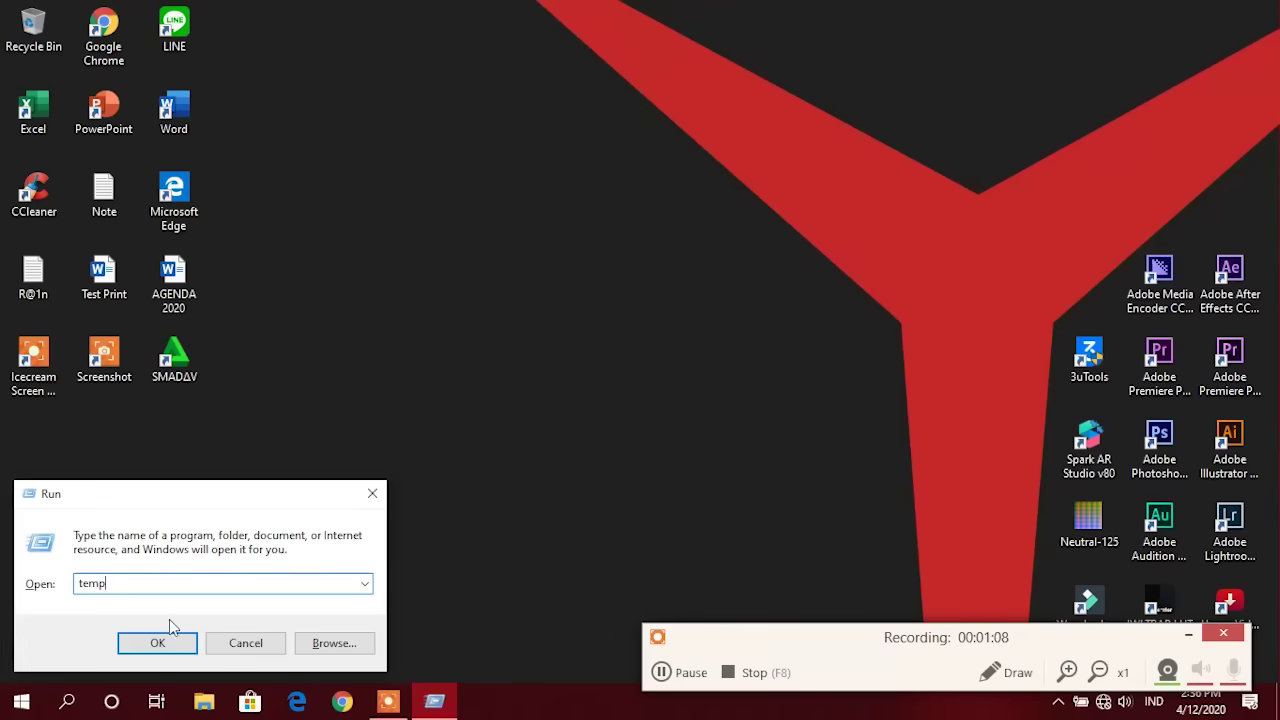
click(166, 638)
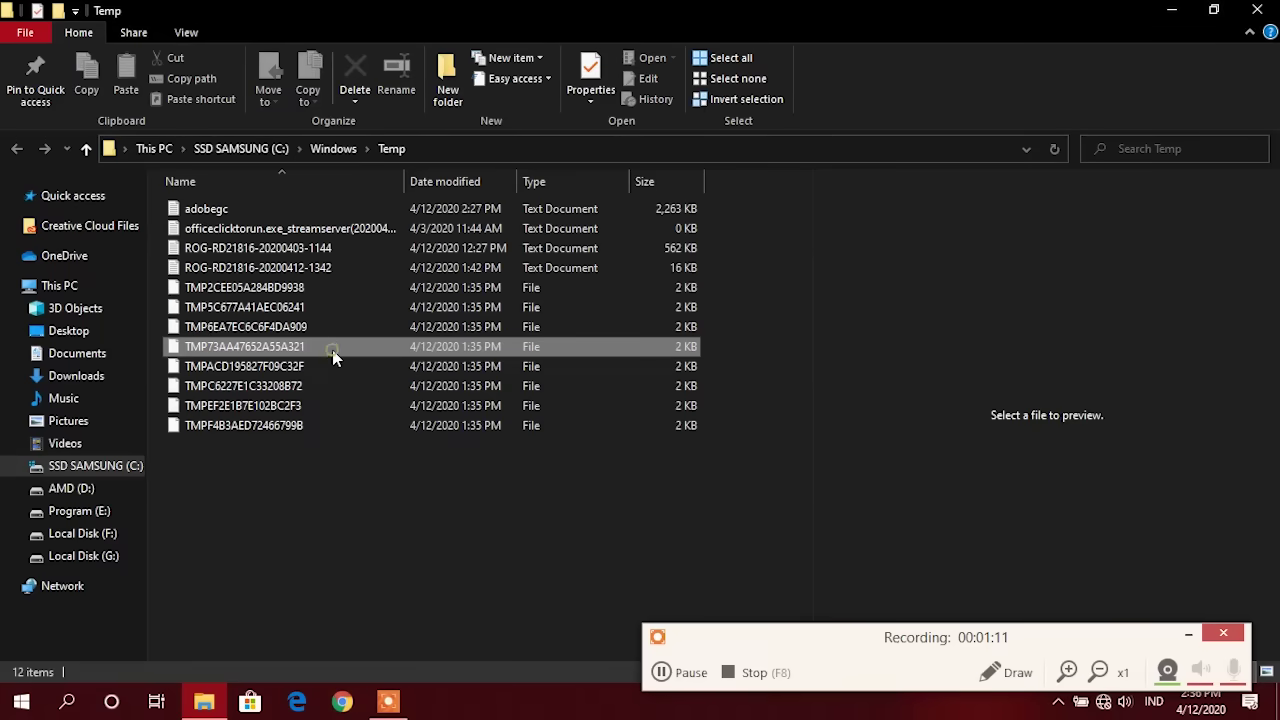
Delete all files in the Windows Temp folder, skipping all current items that are in use, and close the folder.
click(333, 350)
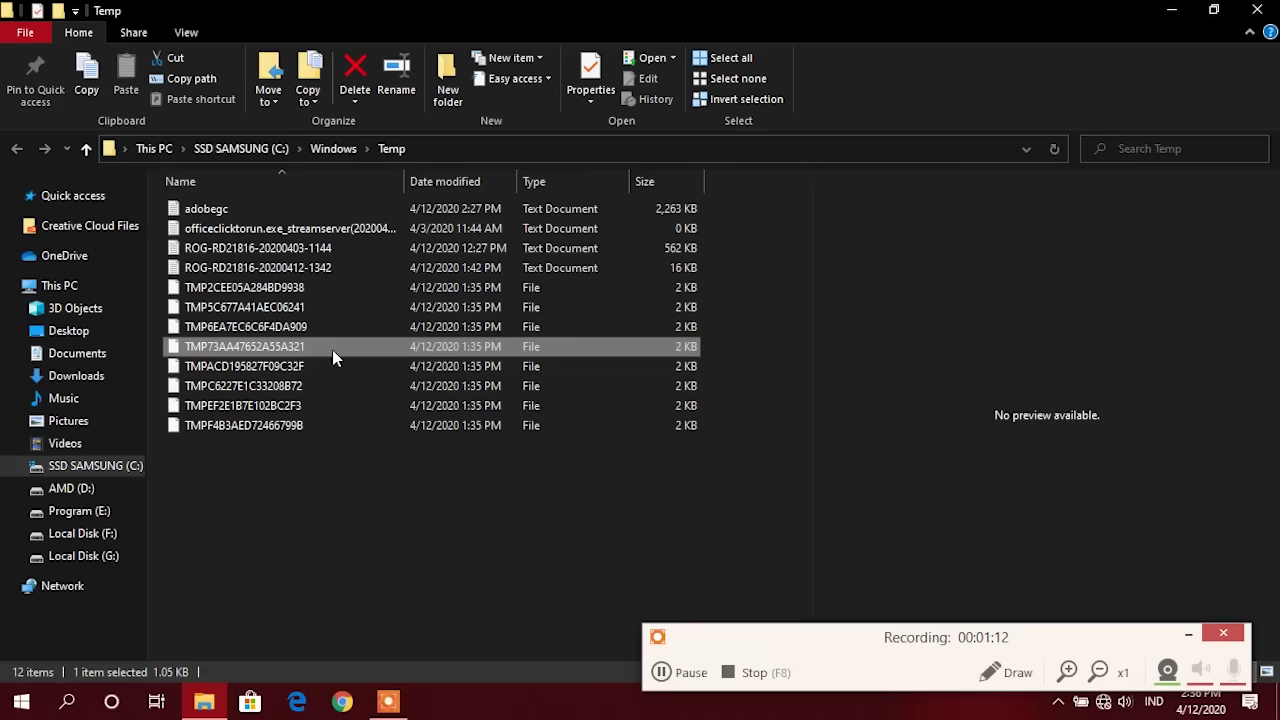
key(ctrl+a)
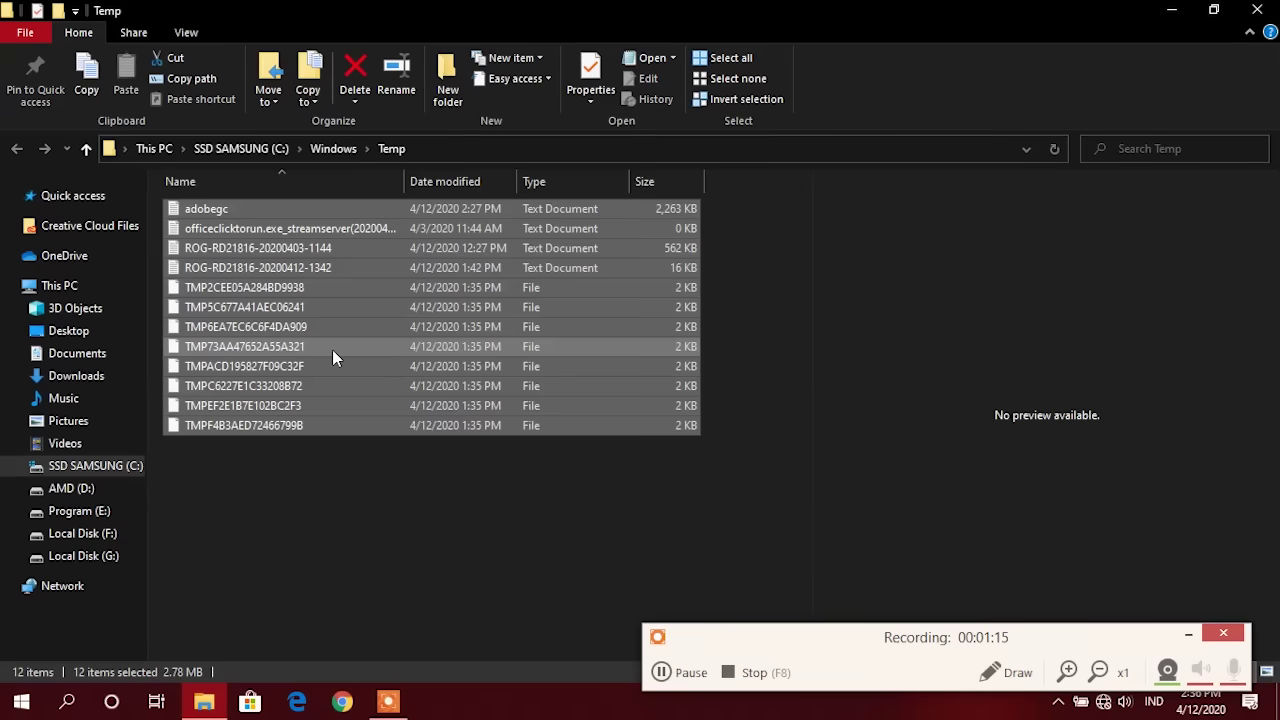
key(Delete)
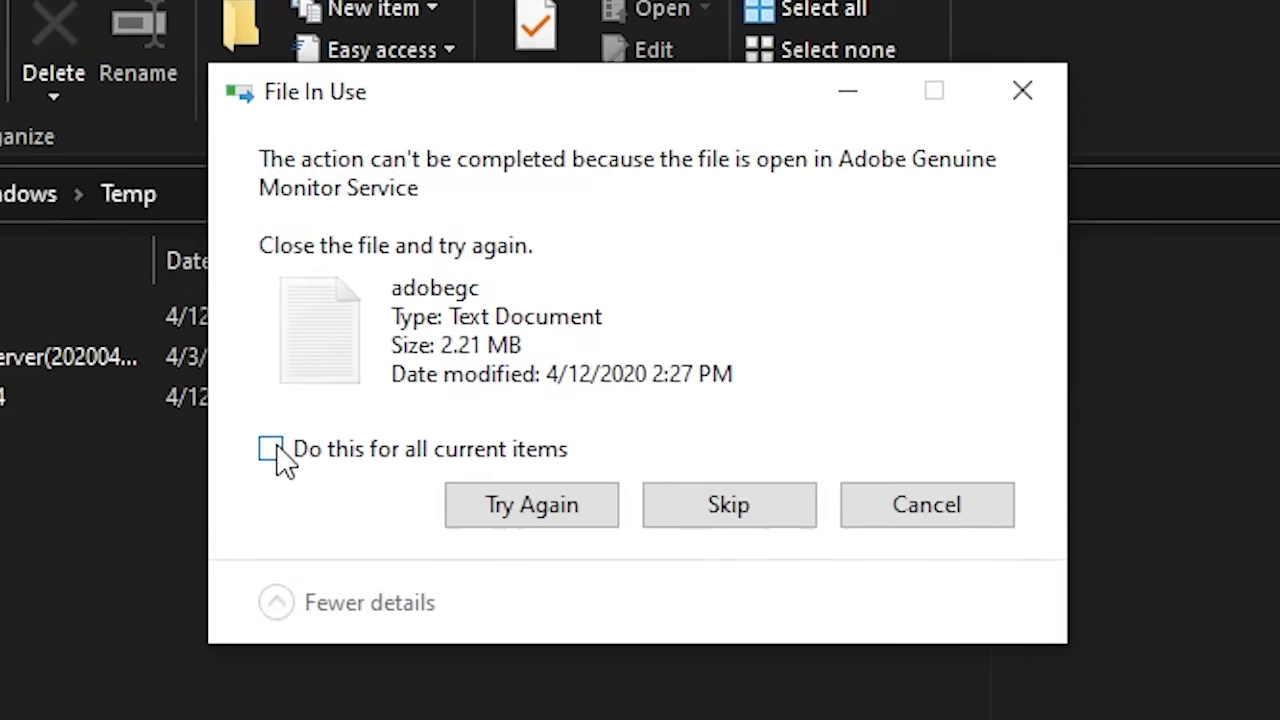
click(334, 458)
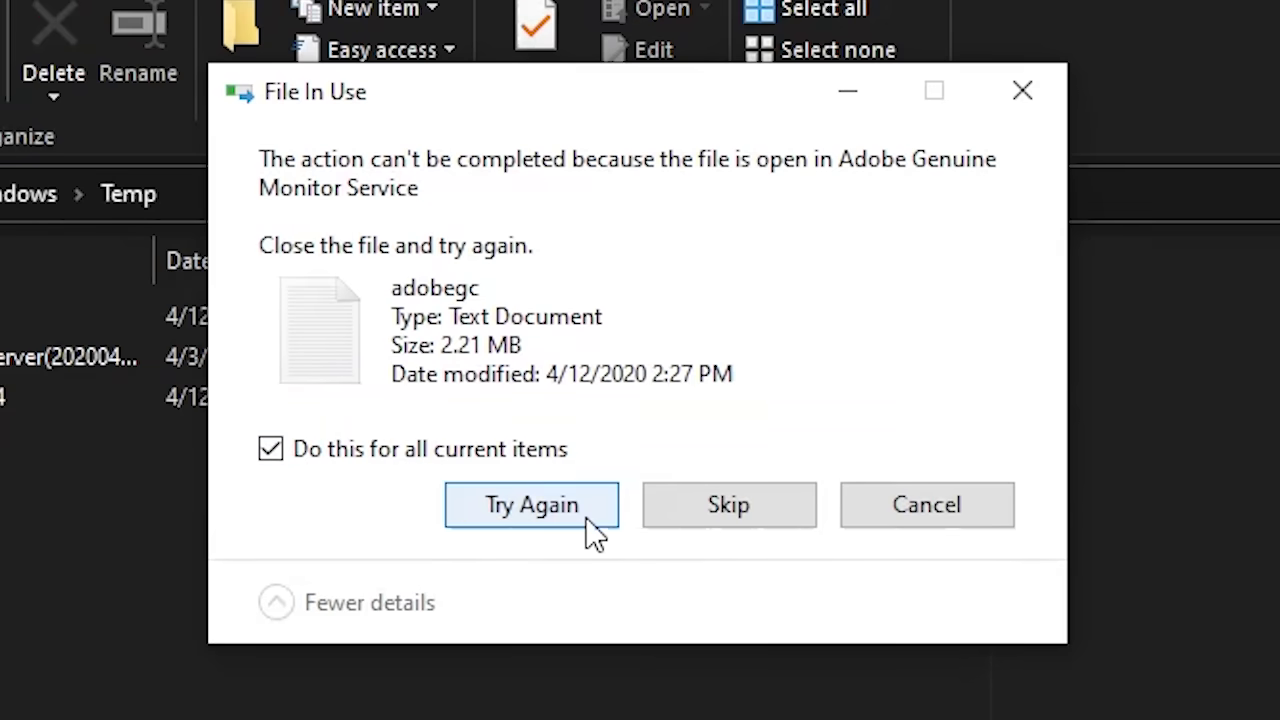
click(696, 516)
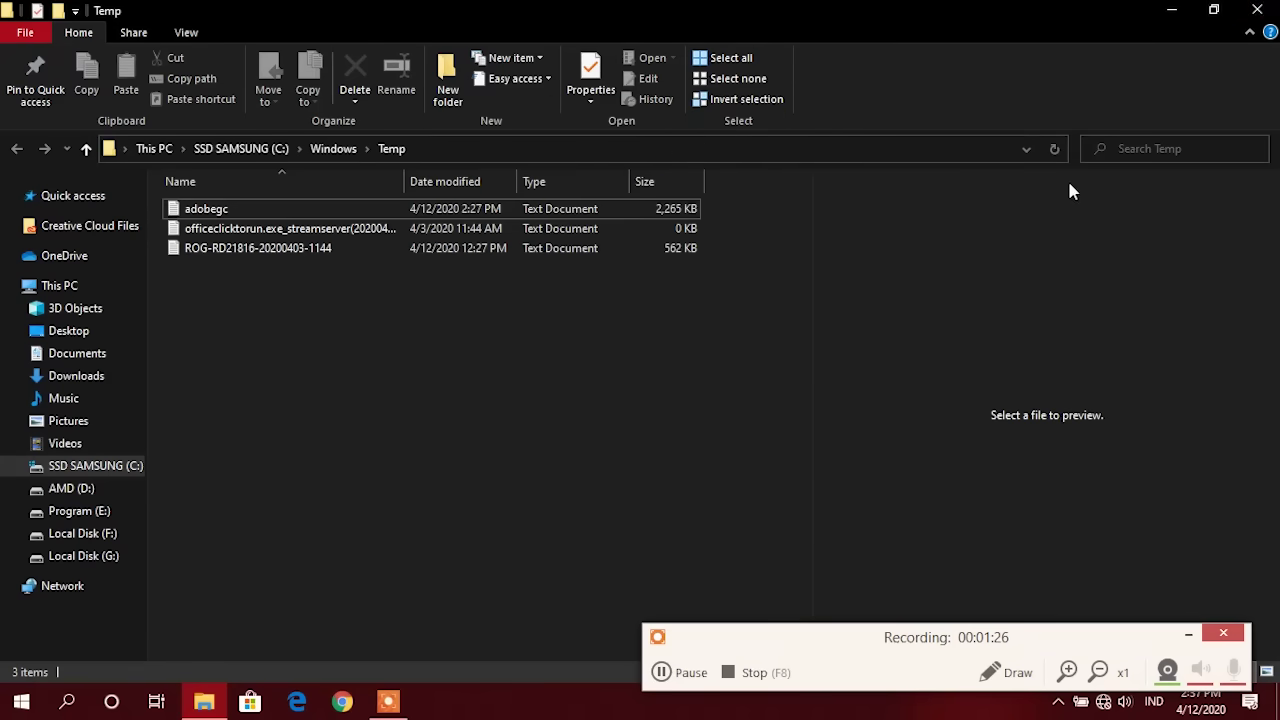
click(1257, 10)
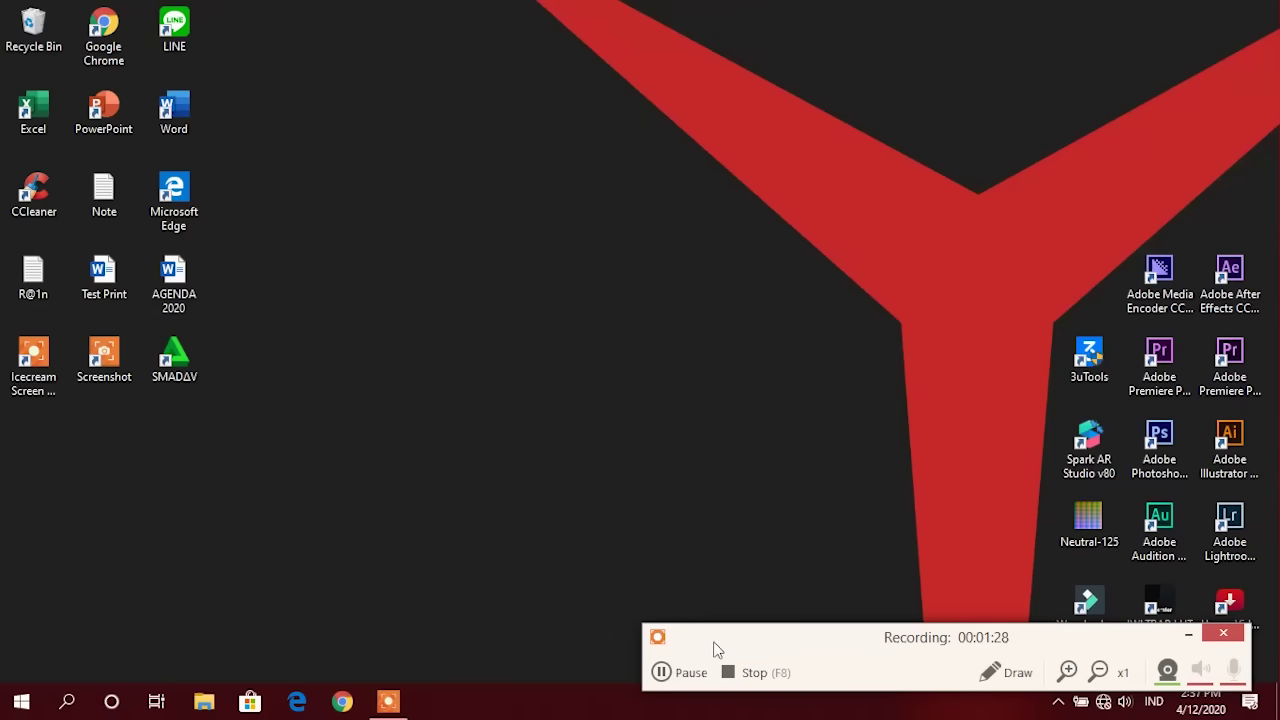
click(690, 672)
click(690, 672)
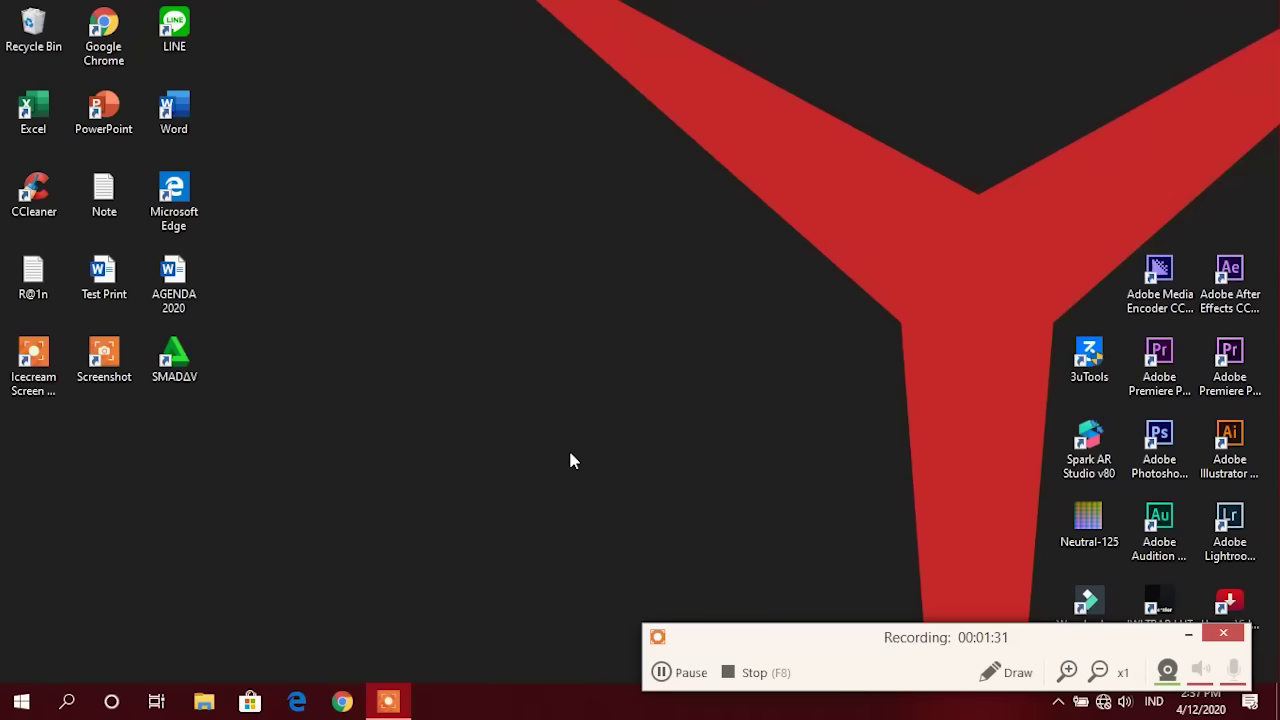
Open the user account's local Temp folder by running the command %temp%.
key(super+r)
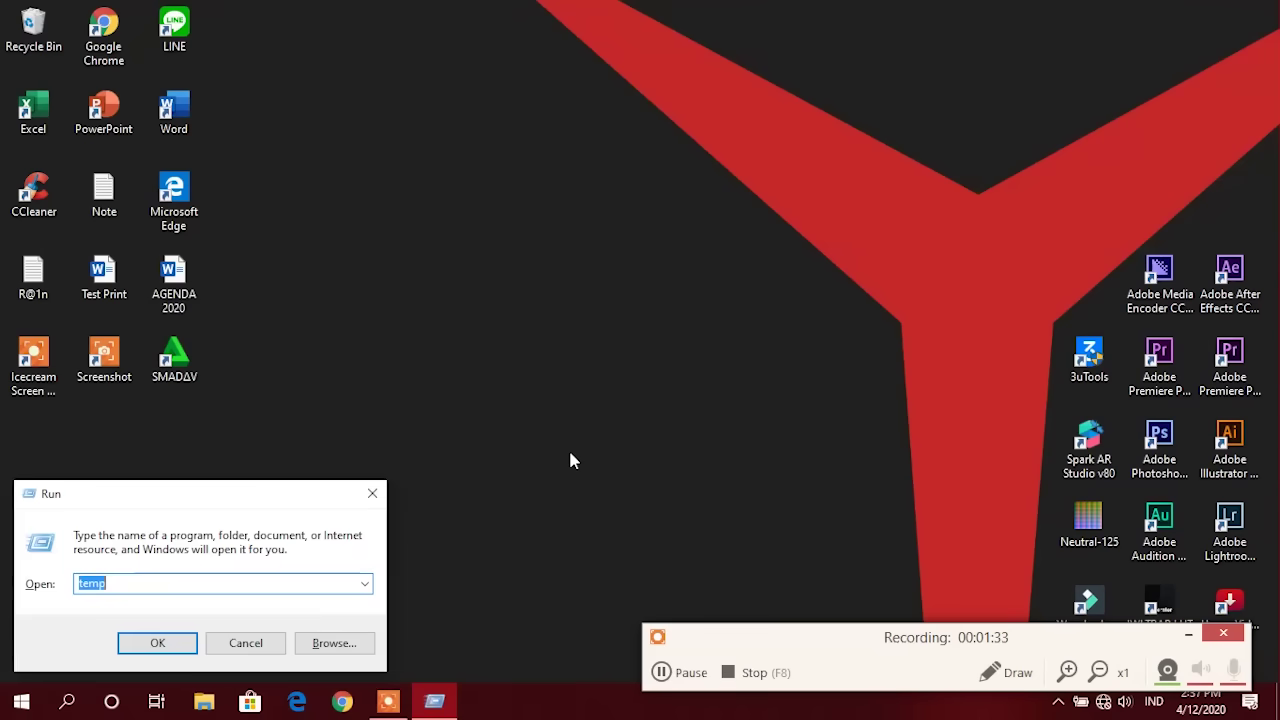
text(%t)
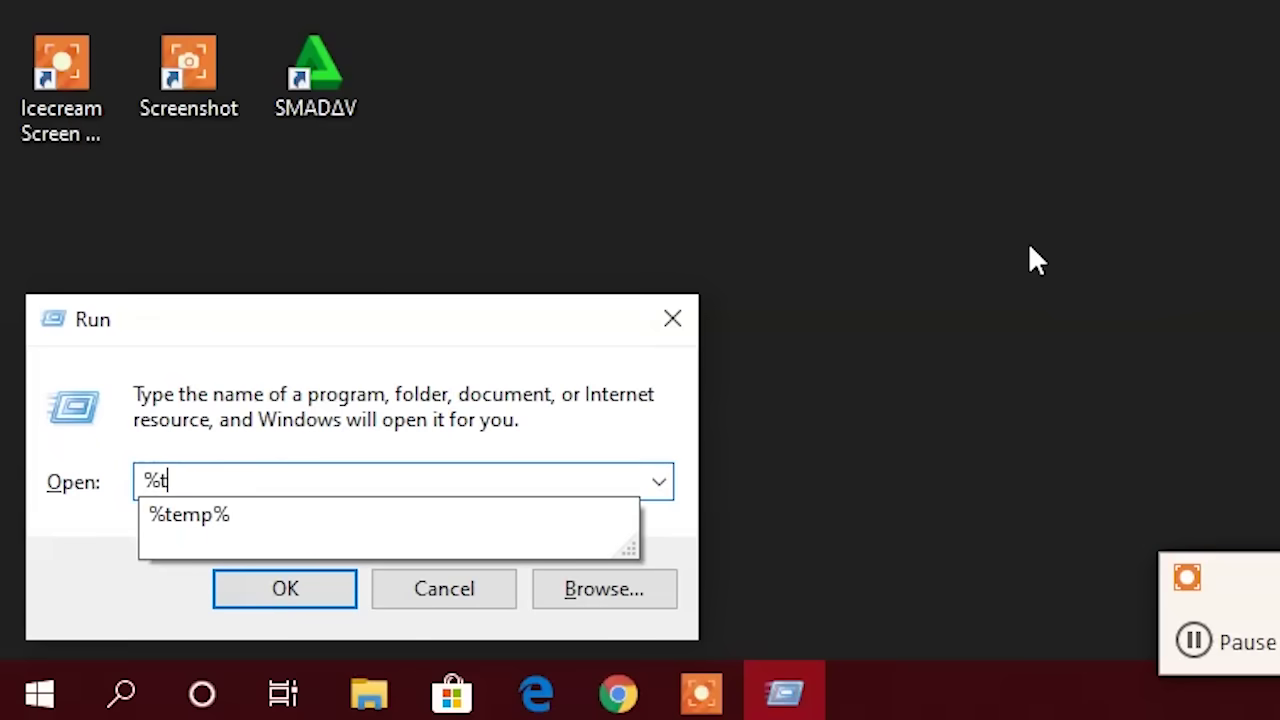
text(emp%)
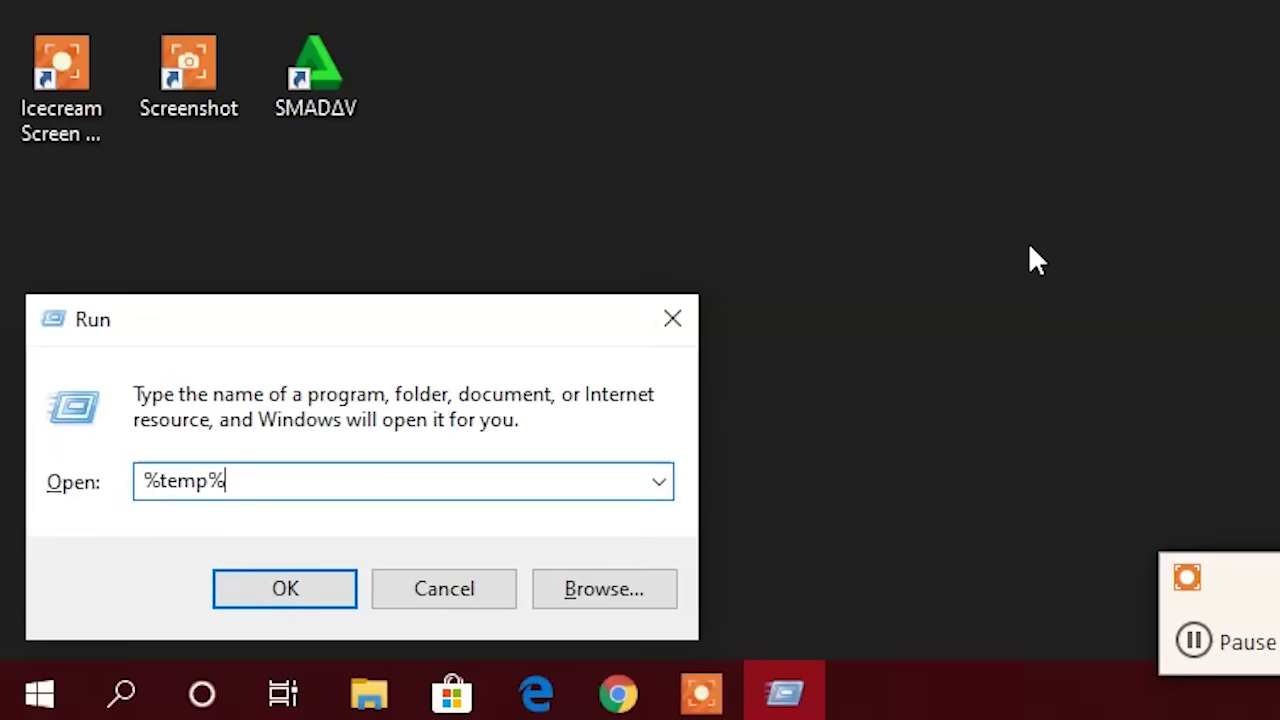
key(Return)
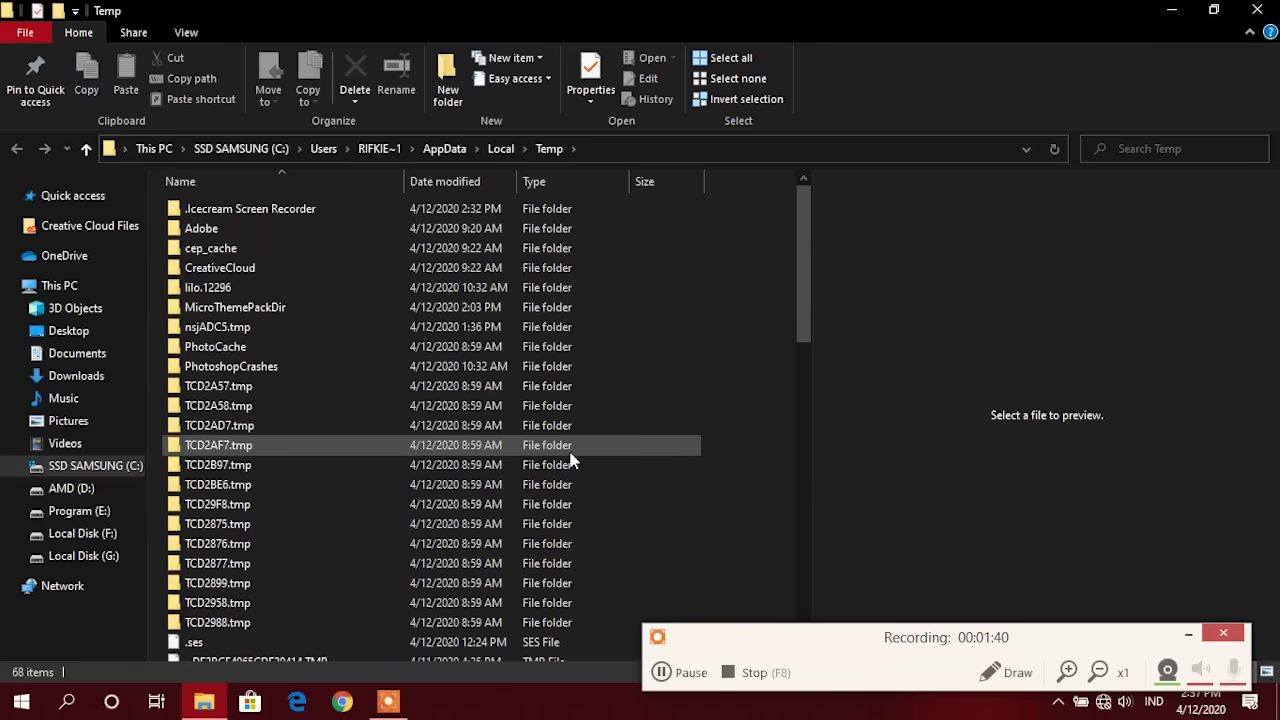
Delete everything in the user's local Temp folder, skipping all current items that are in use, and close the folder.
click(402, 336)
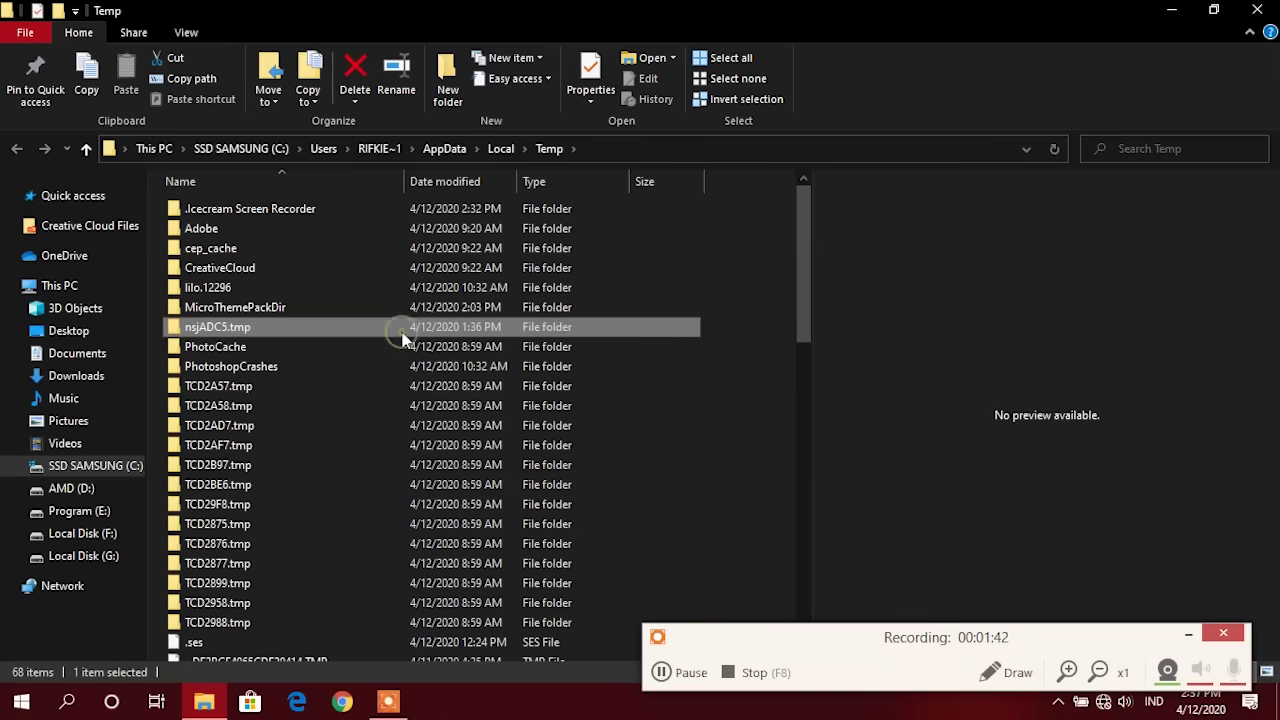
key(ctrl+a)
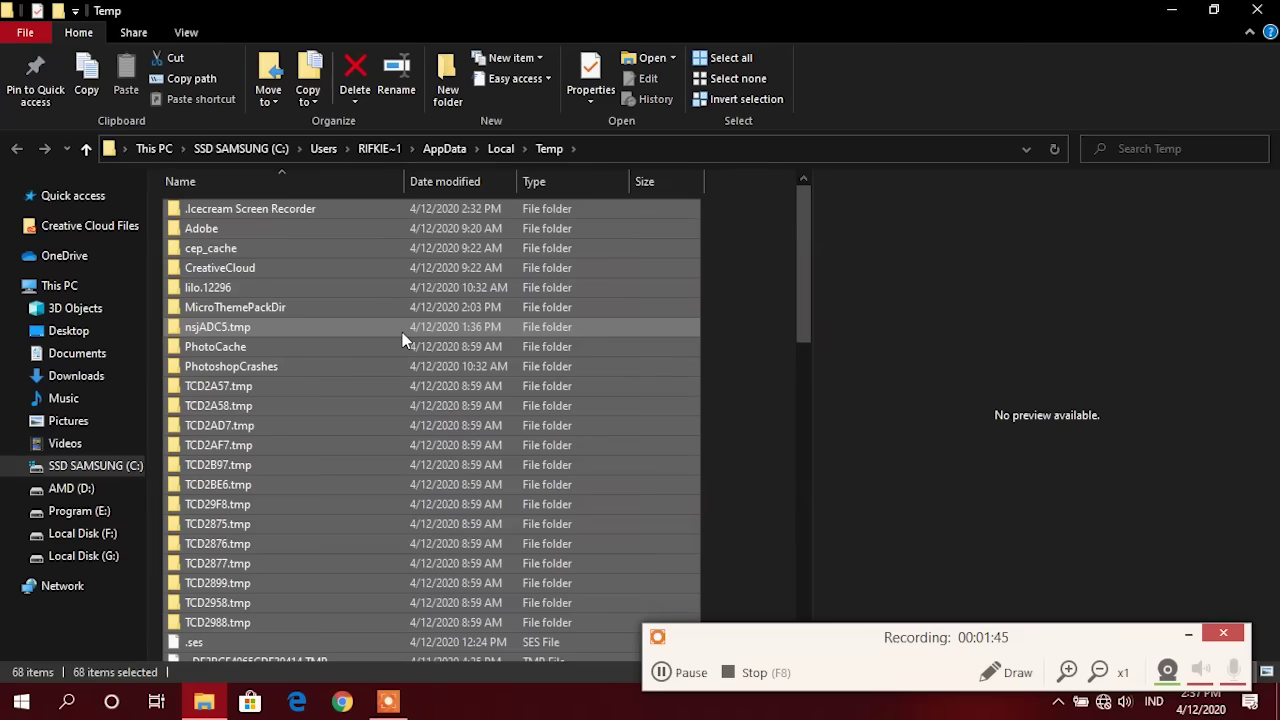
key(Delete)
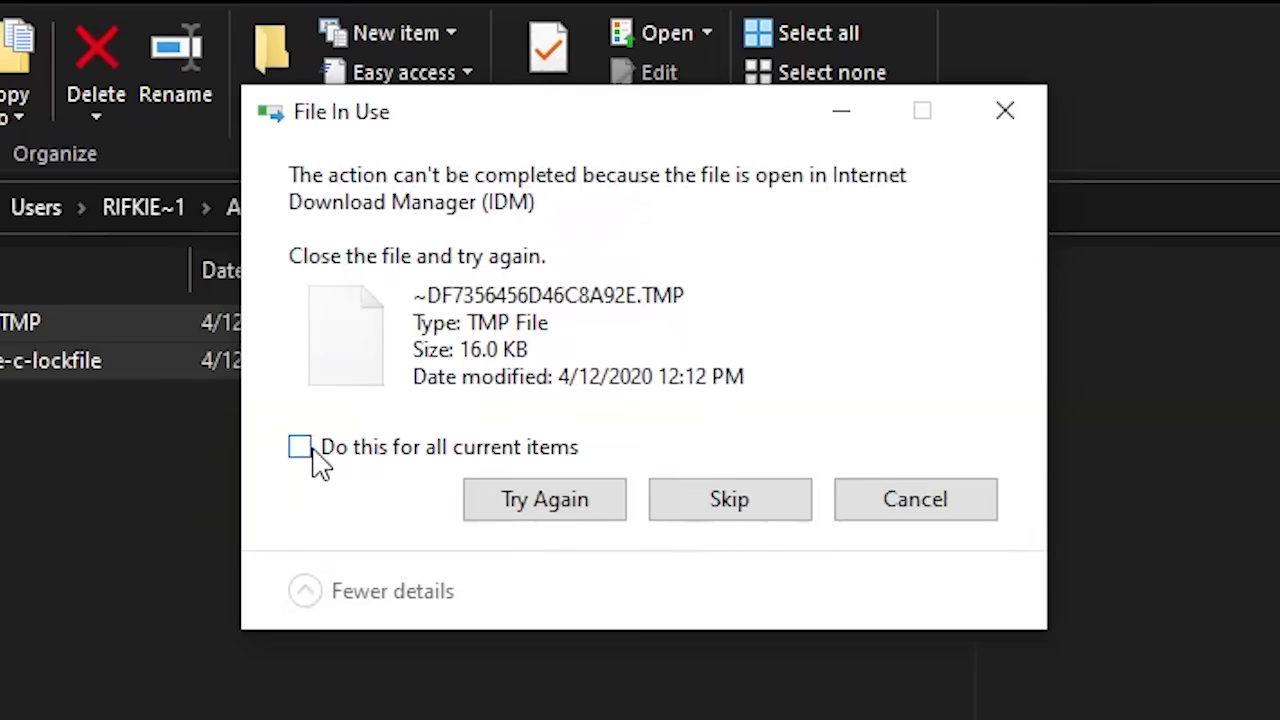
click(461, 273)
click(765, 512)
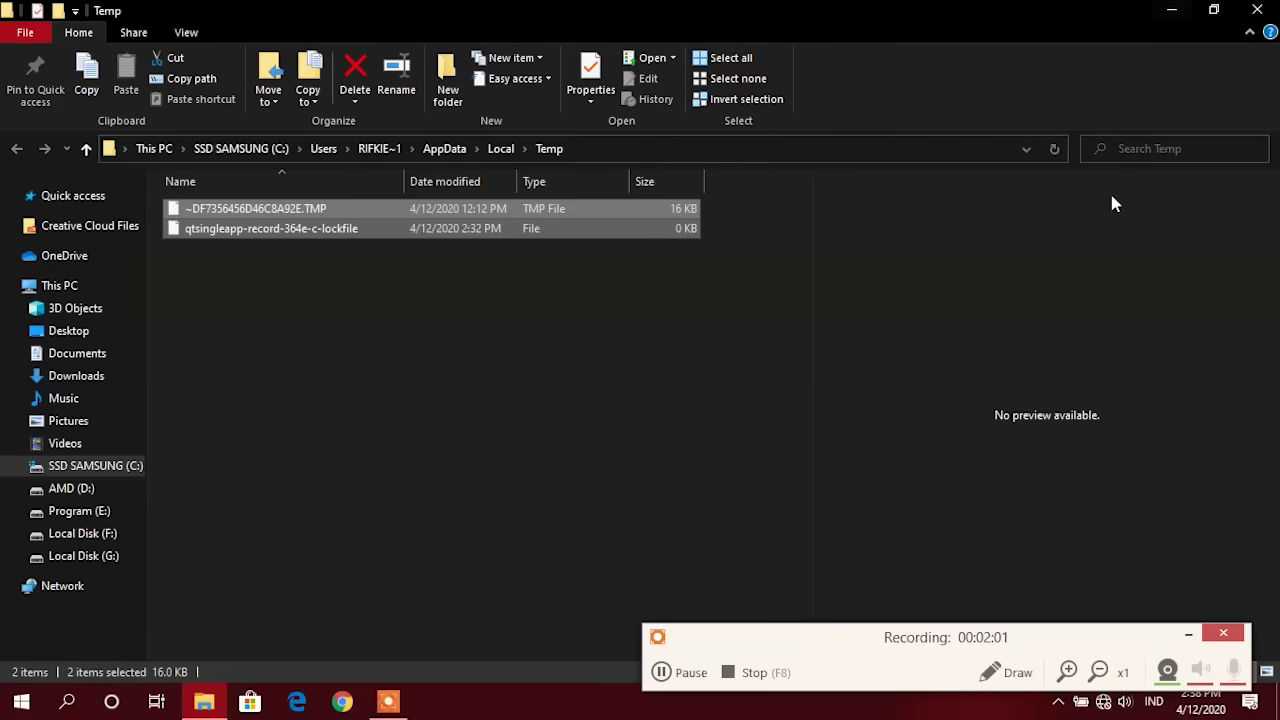
click(1257, 9)
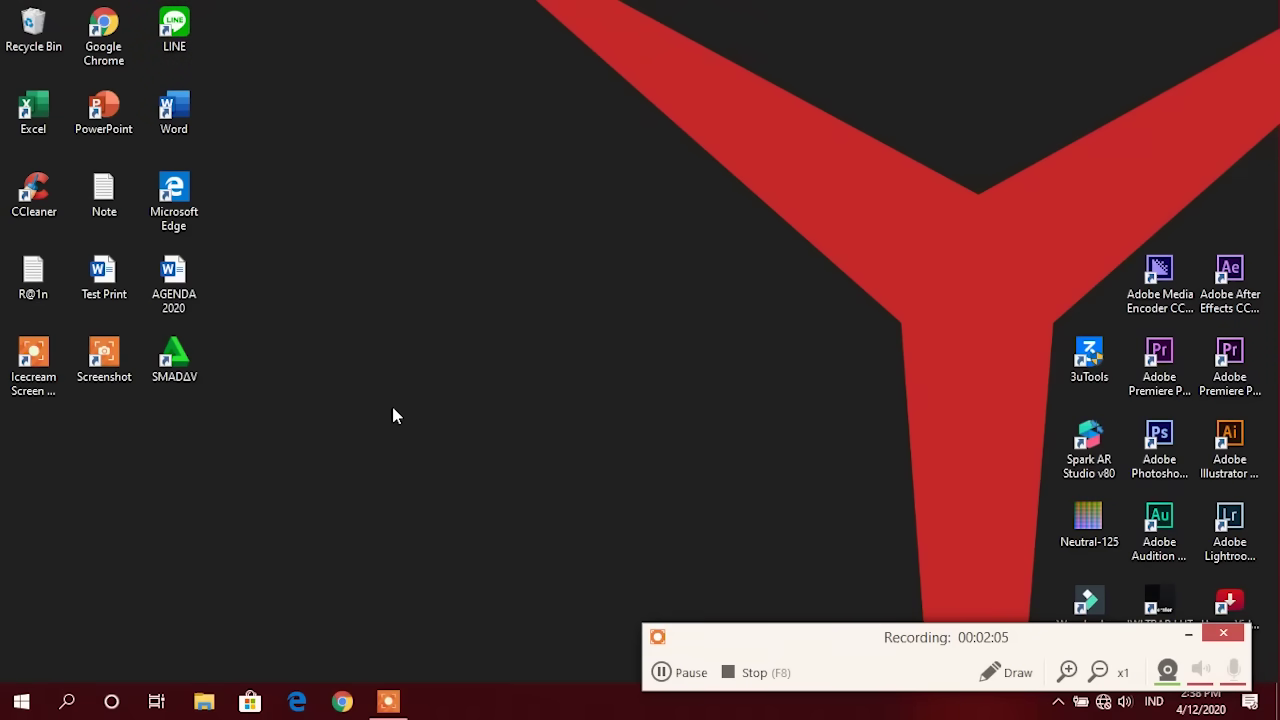
Open the Windows Prefetch folder by running the command prefetch.
key(super+r)
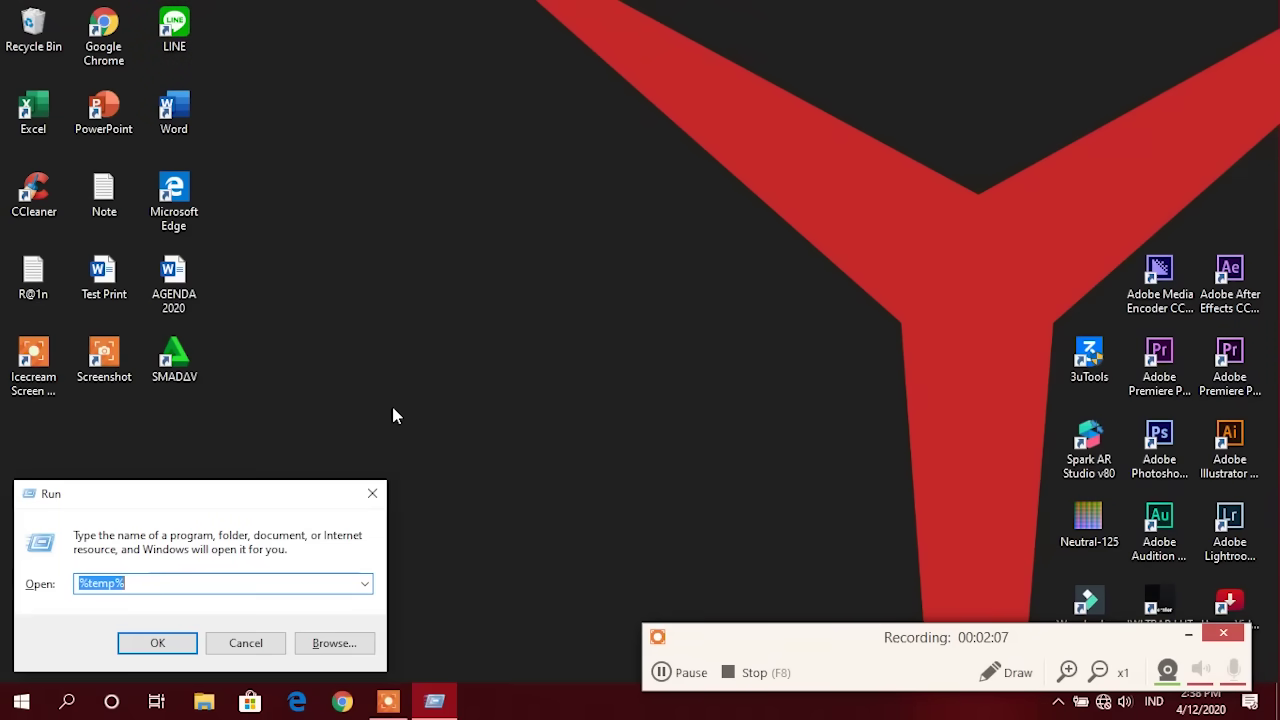
text(pre)
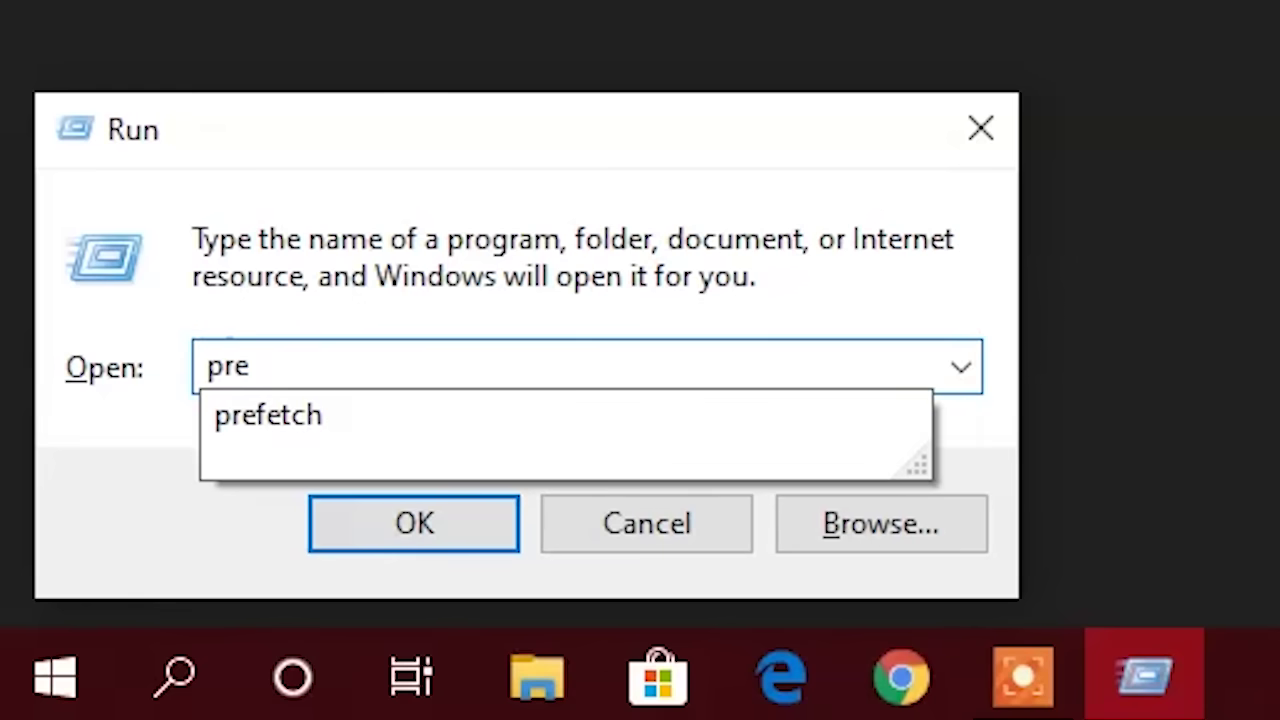
text(fetch)
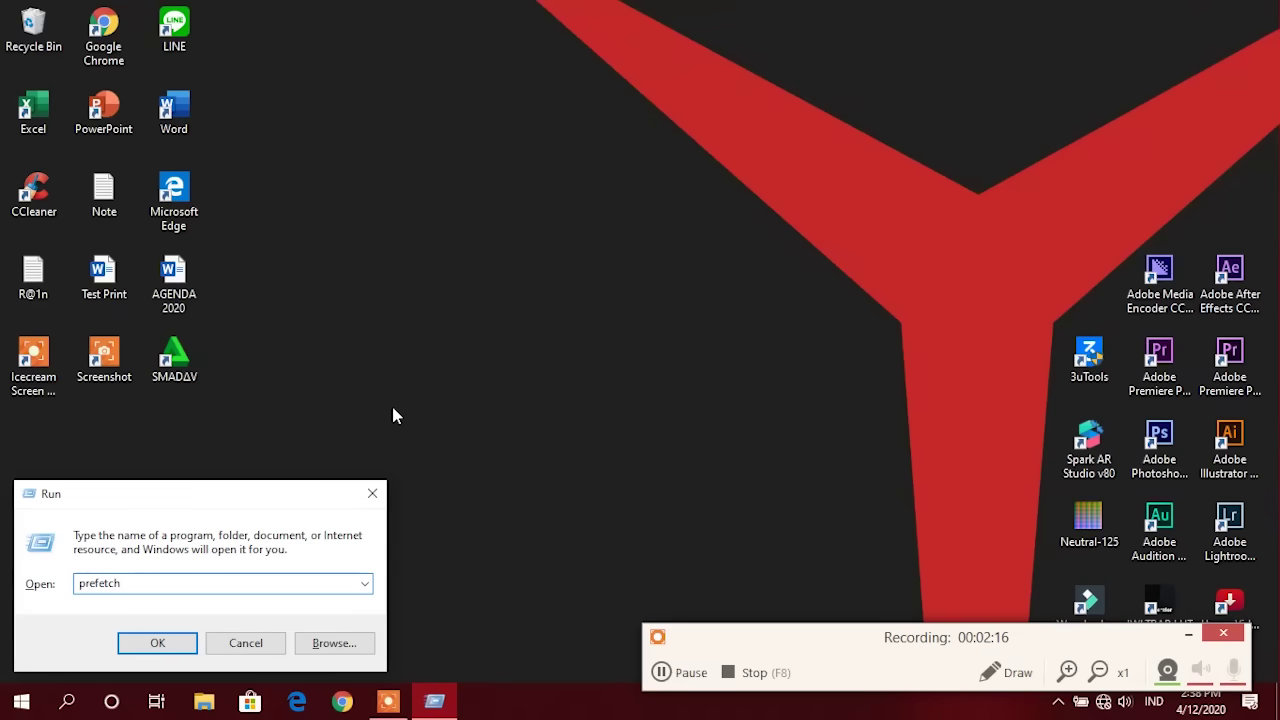
key(Return)
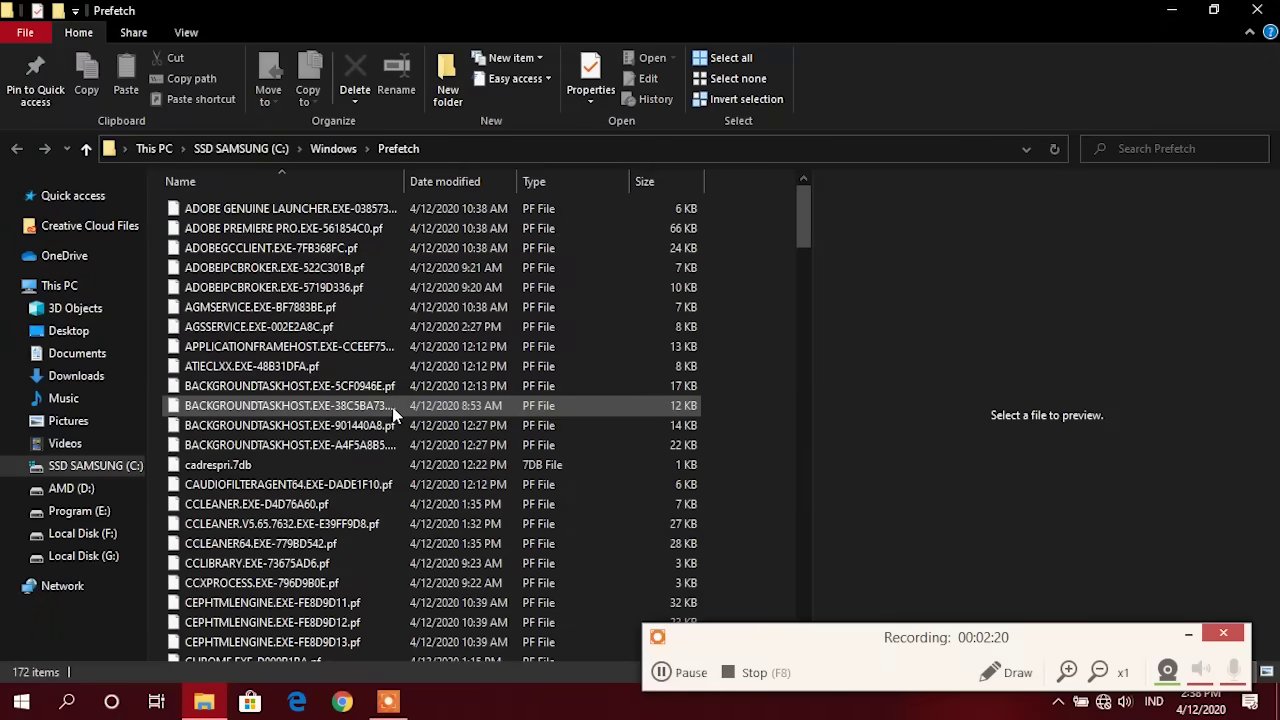
Delete all files in the Prefetch folder, skipping all current items that are in use, and close the folder.
click(387, 368)
click(387, 368)
click(386, 367)
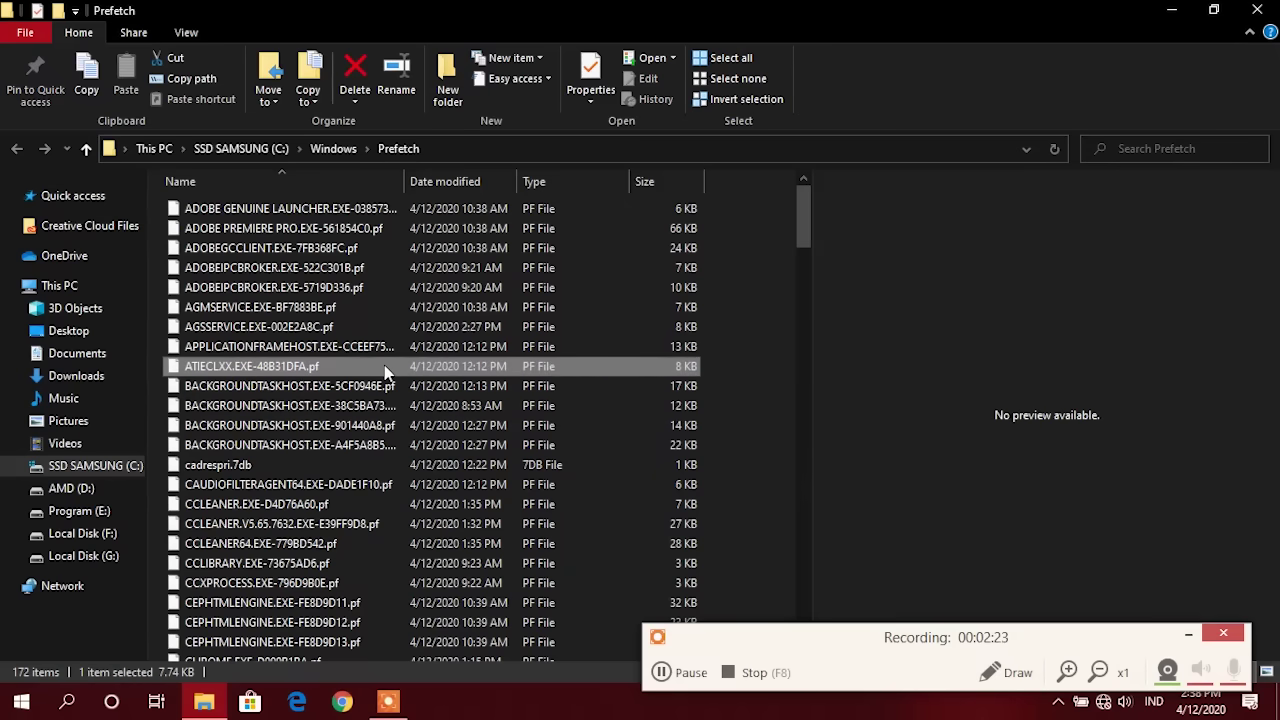
key(ctrl+a)
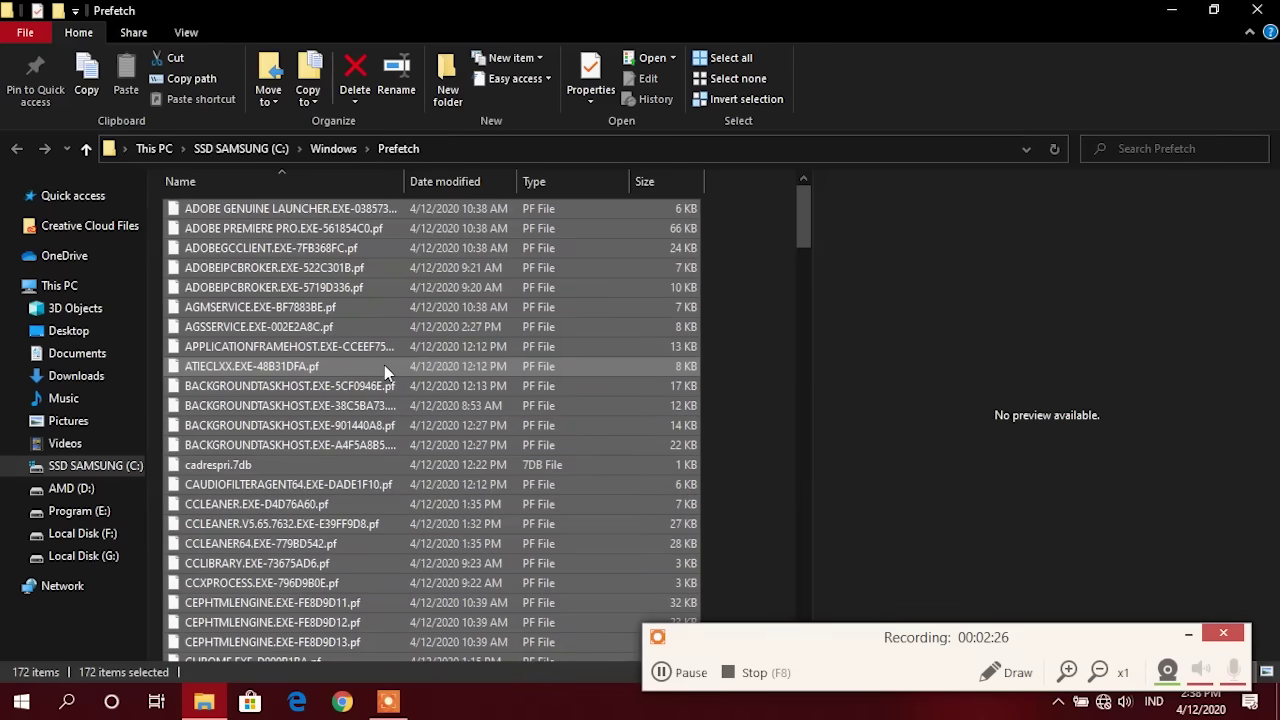
key(Delete)
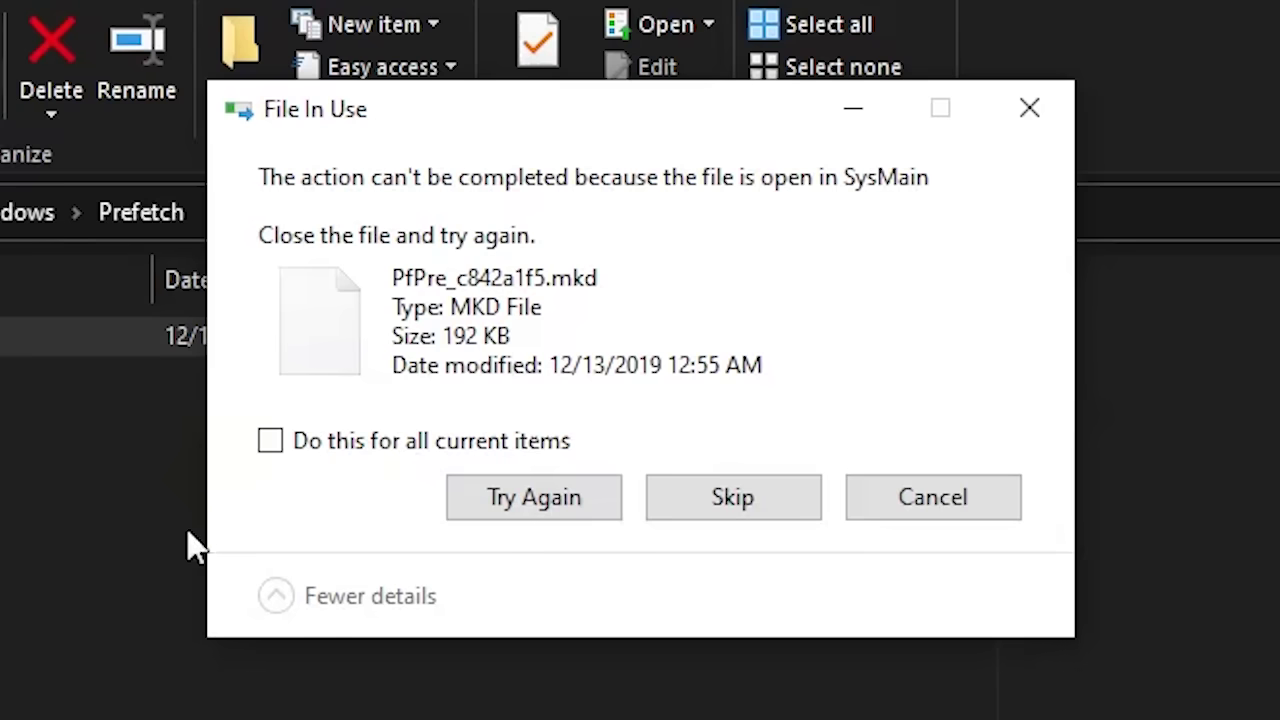
click(462, 260)
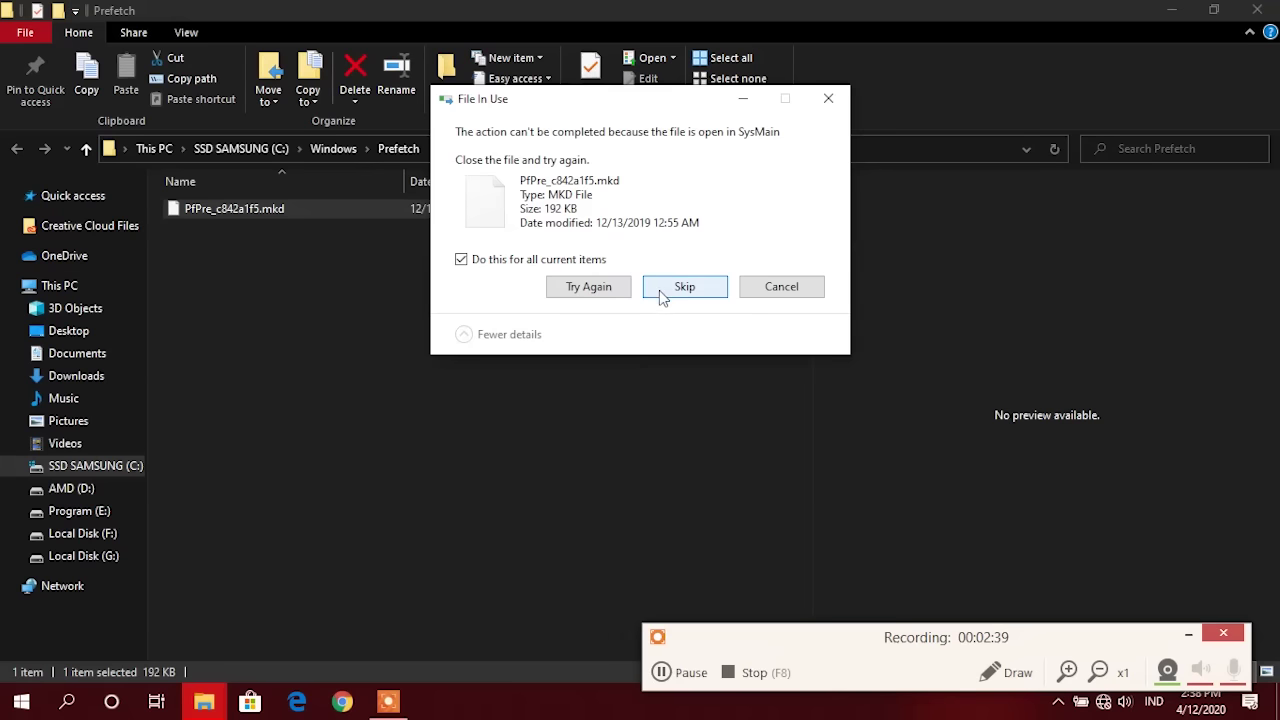
click(690, 503)
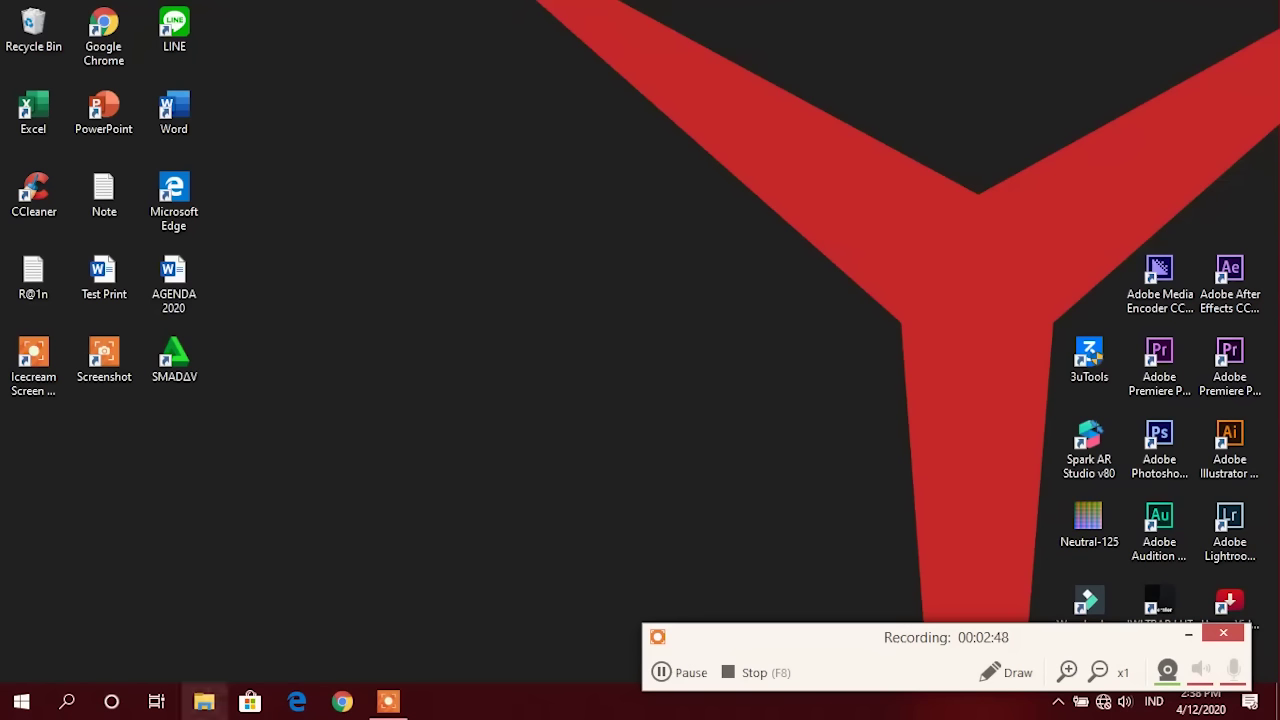
Browse in File Explorer to the Download folder inside Windows\SoftwareDistribution on the C: drive.
click(204, 701)
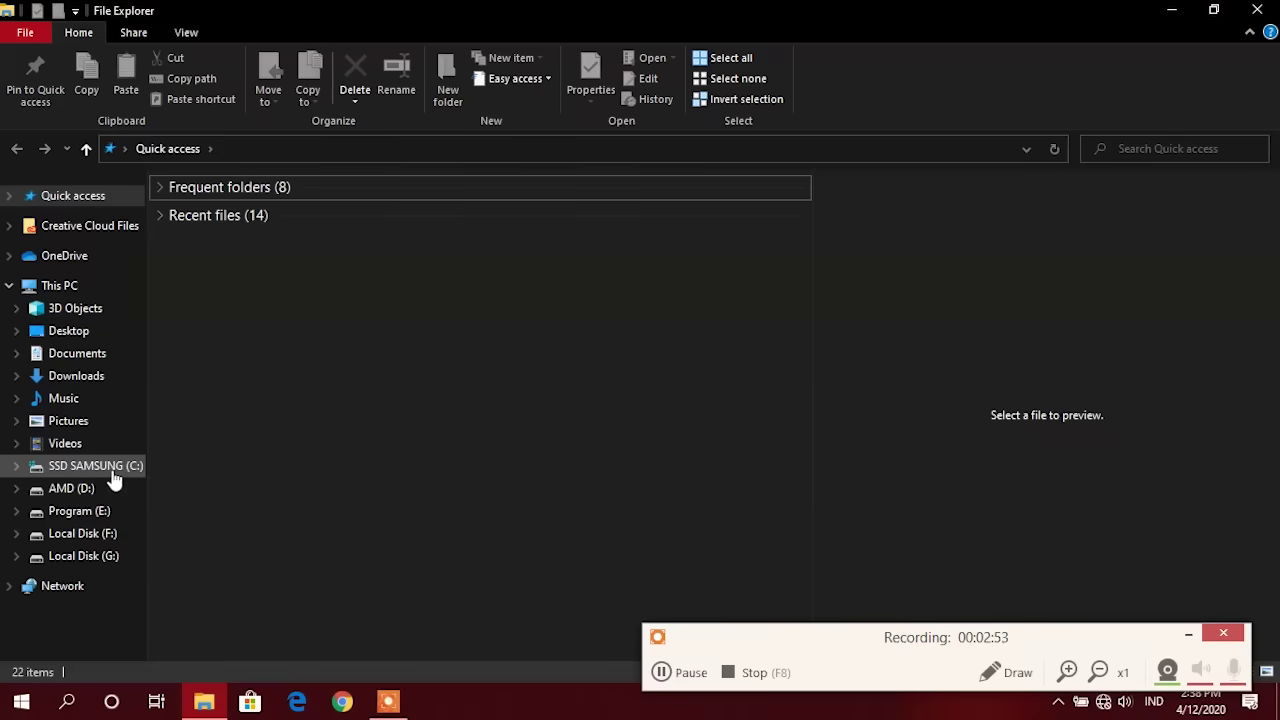
click(252, 474)
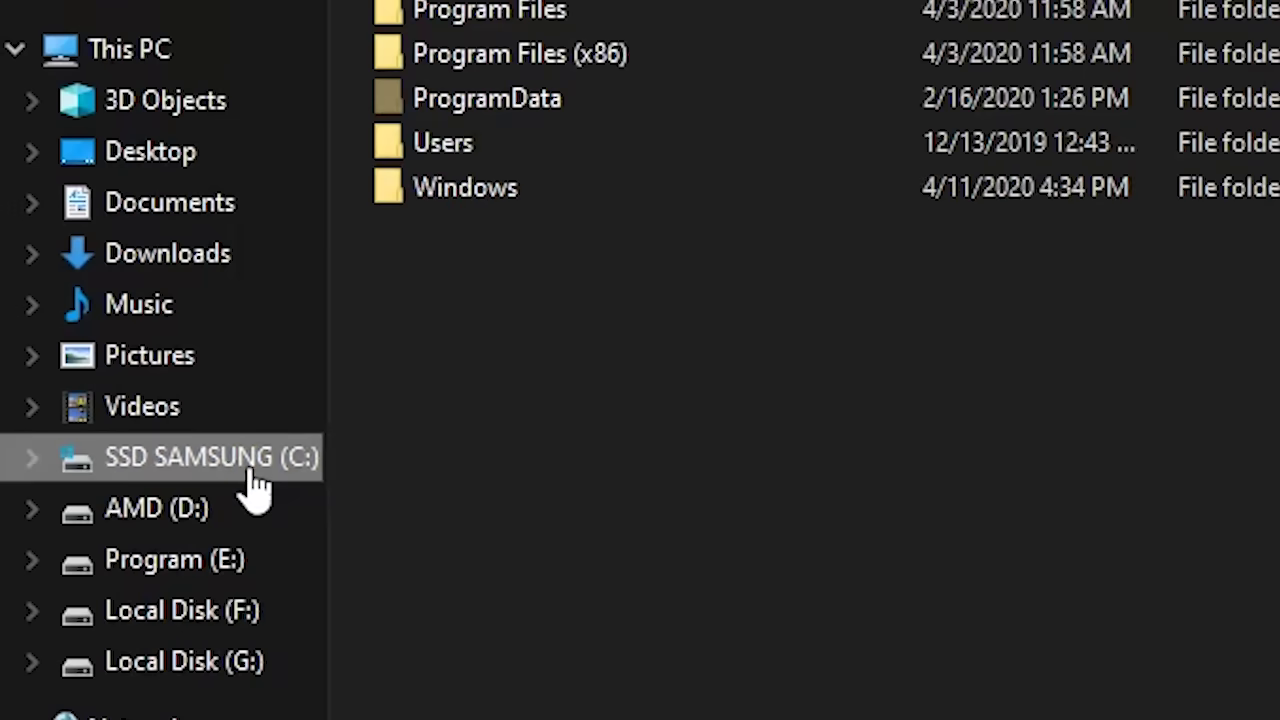
double_click(597, 193)
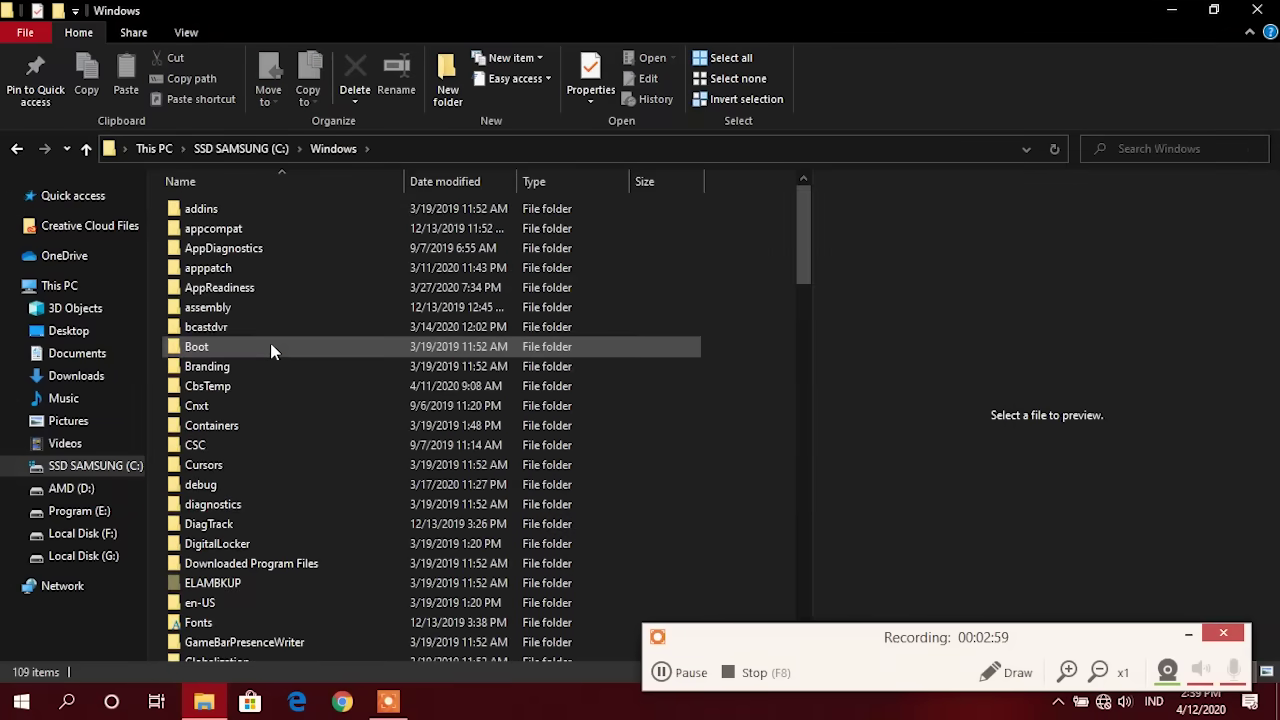
drag(798, 285, 652, 473)
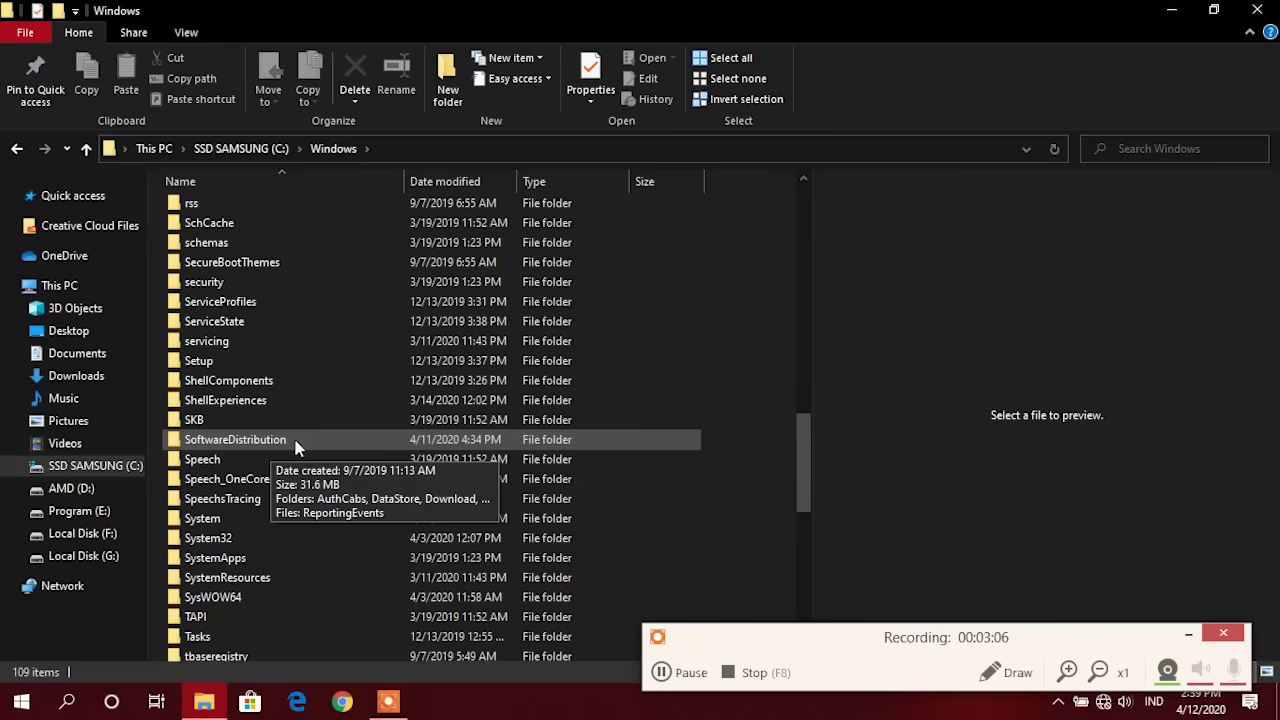
double_click(540, 370)
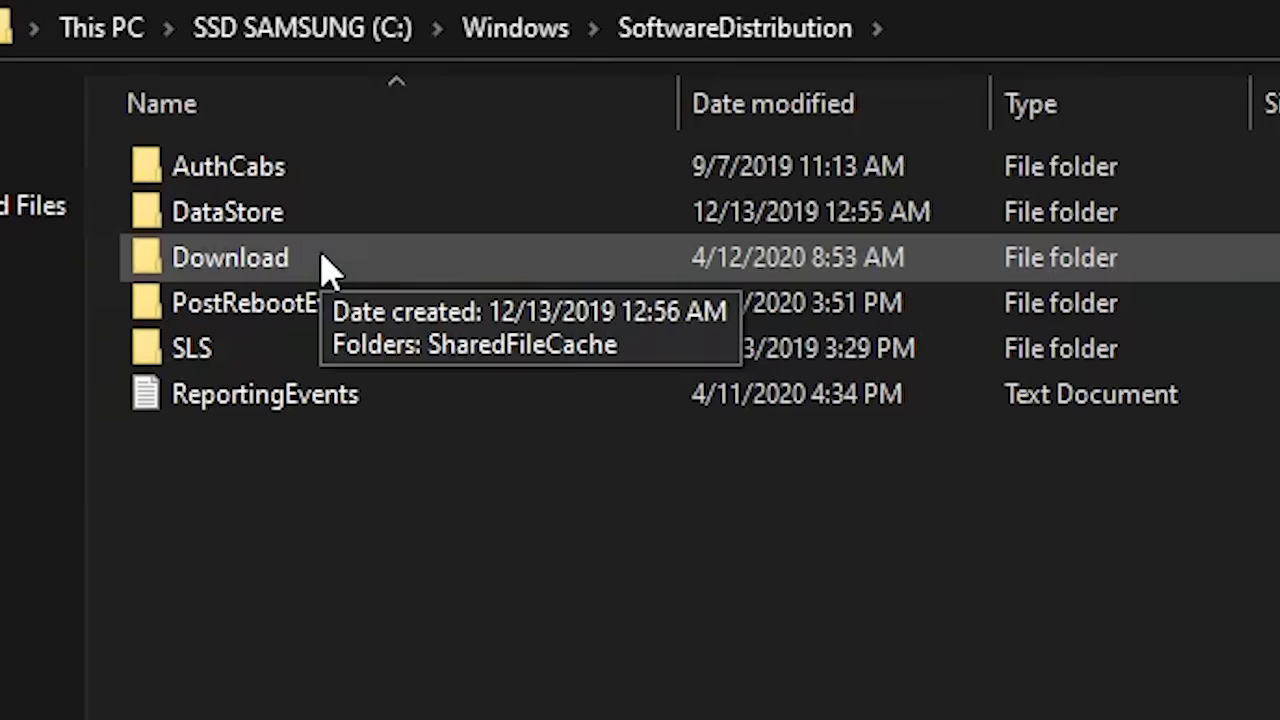
click(330, 265)
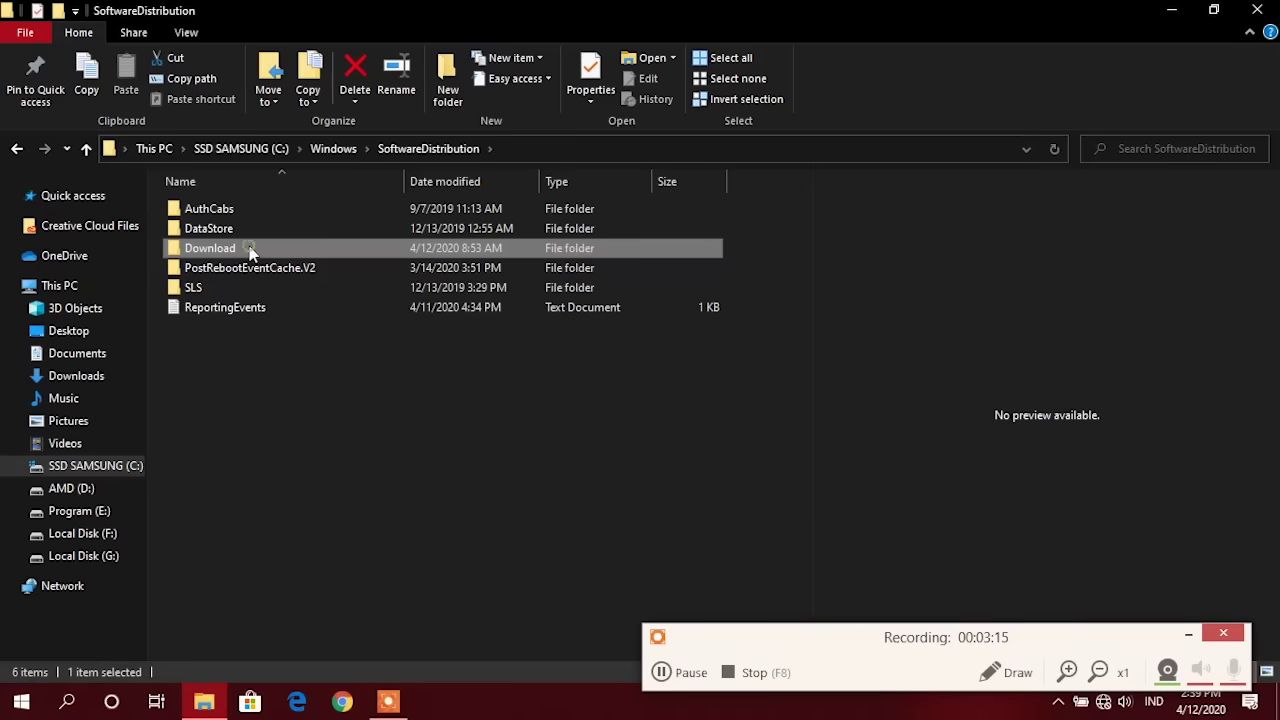
double_click(250, 250)
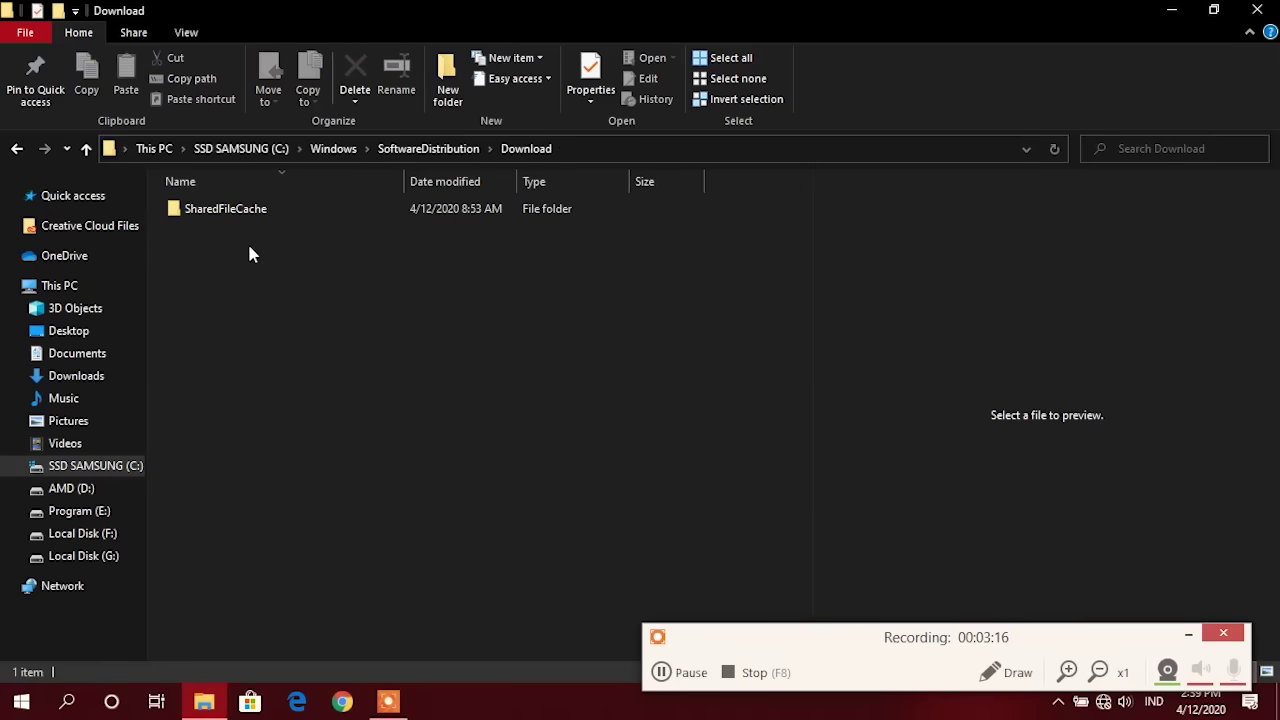
Delete the SharedFileCache folder with administrator permission and close the Download folder window.
click(250, 214)
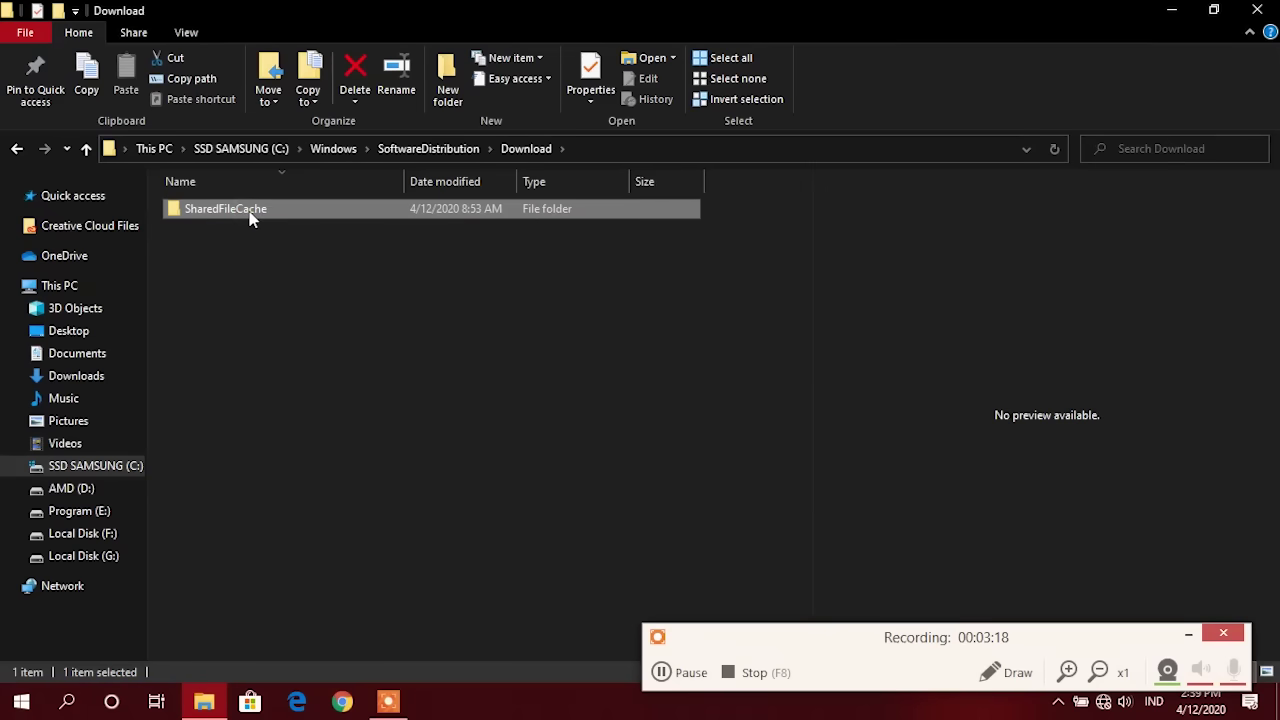
key(Delete)
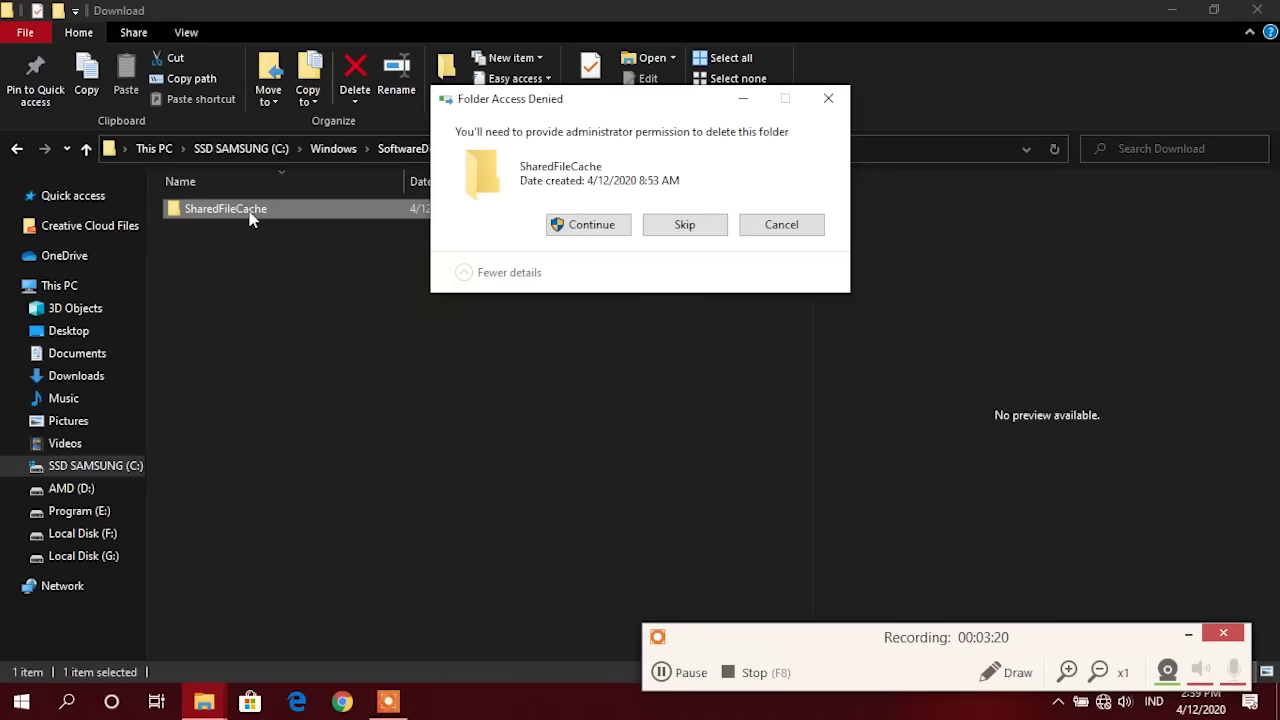
click(603, 232)
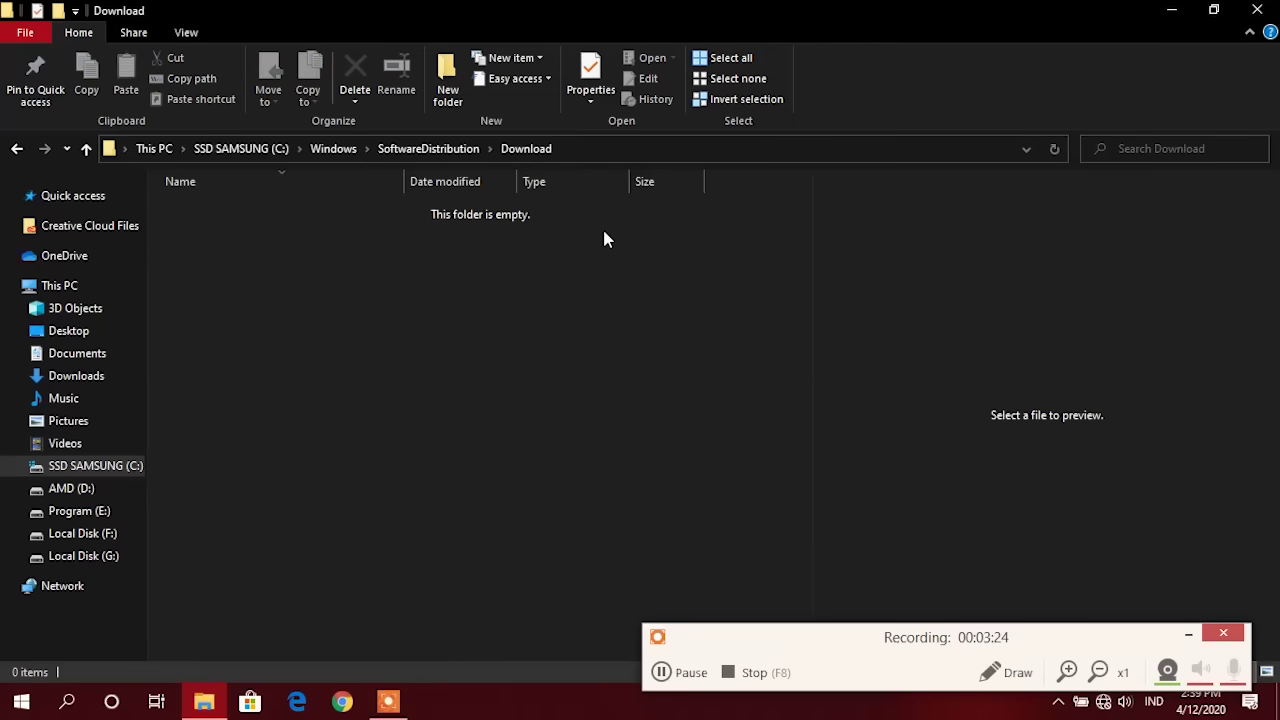
click(1257, 10)
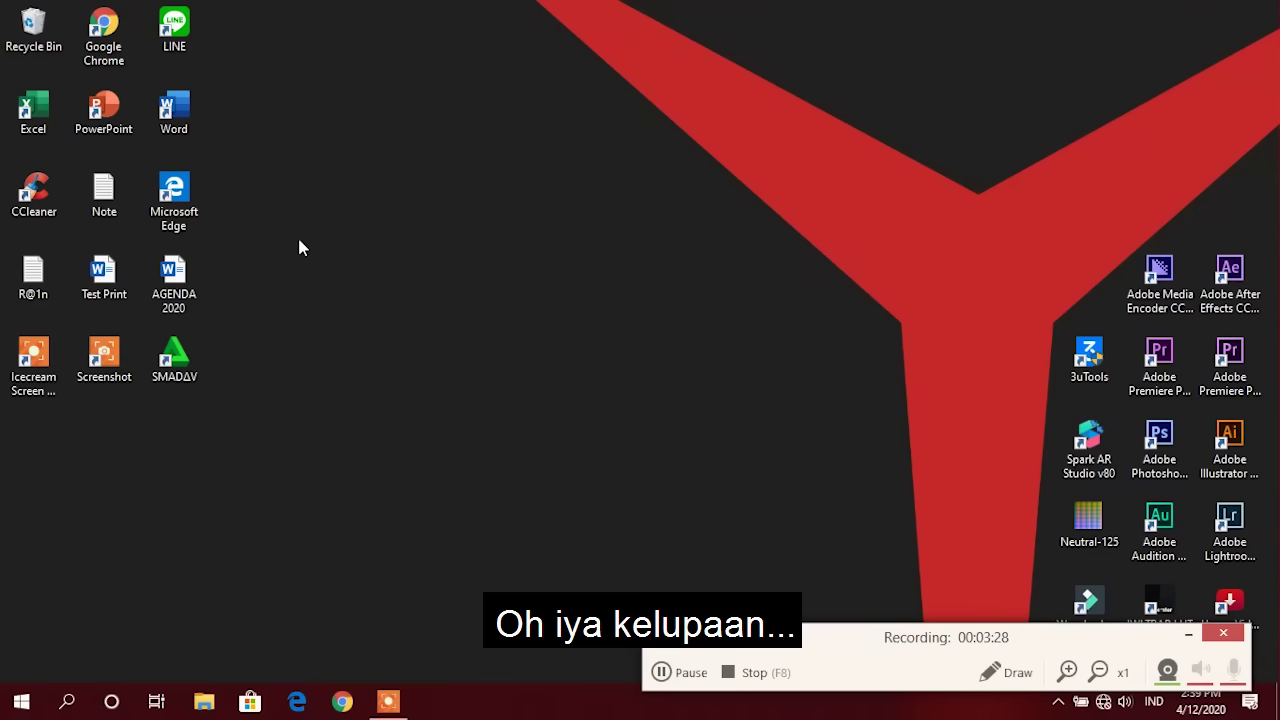
Empty the Recycle Bin, permanently deleting all of its items.
click(31, 41)
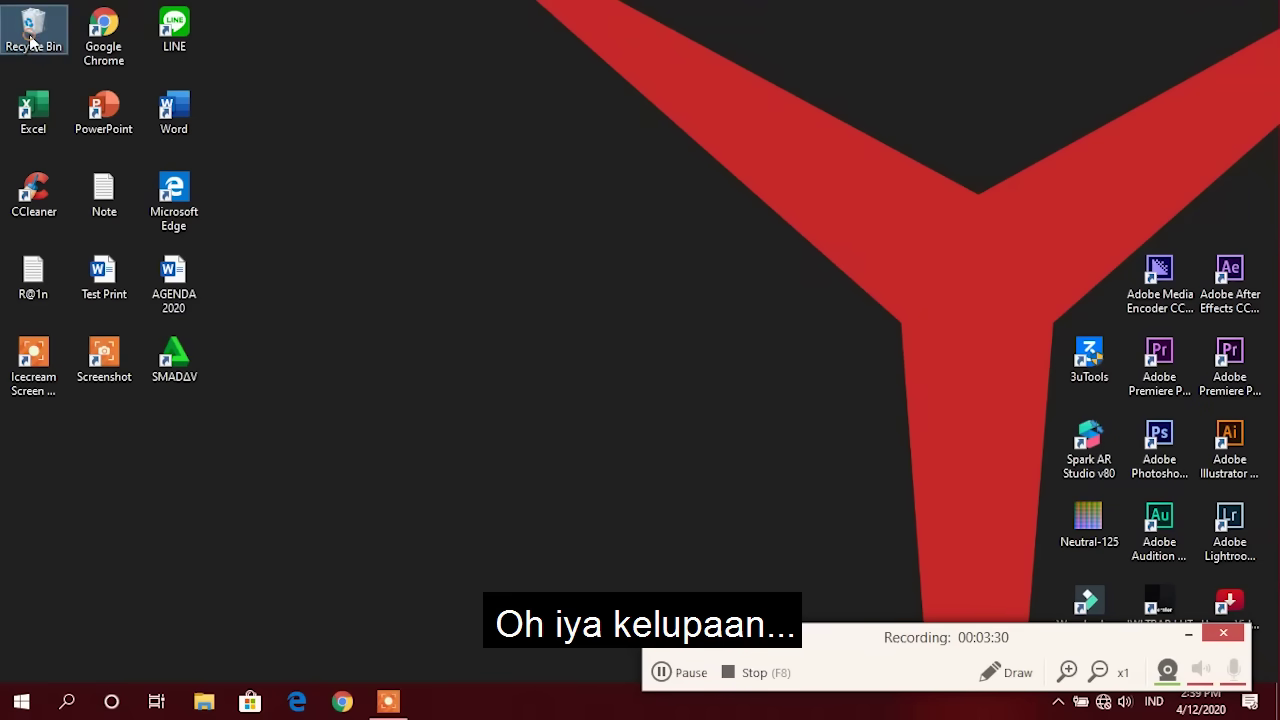
right_click(31, 41)
click(64, 68)
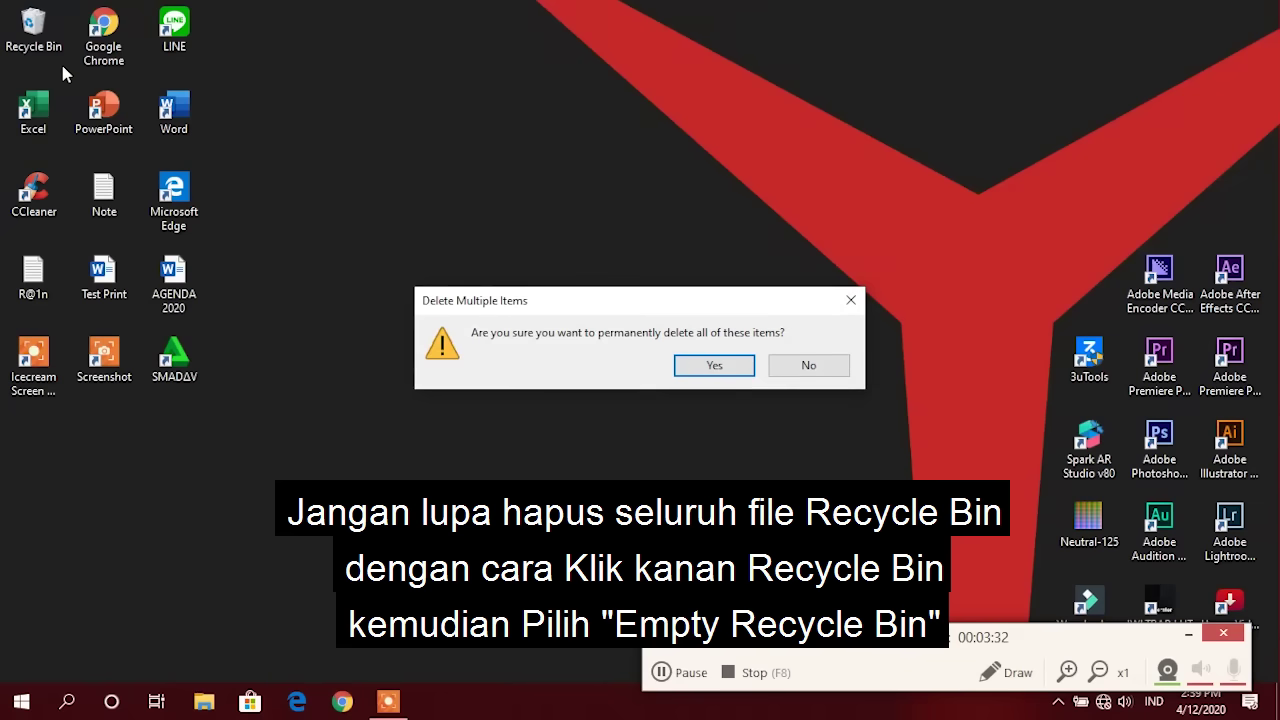
click(740, 368)
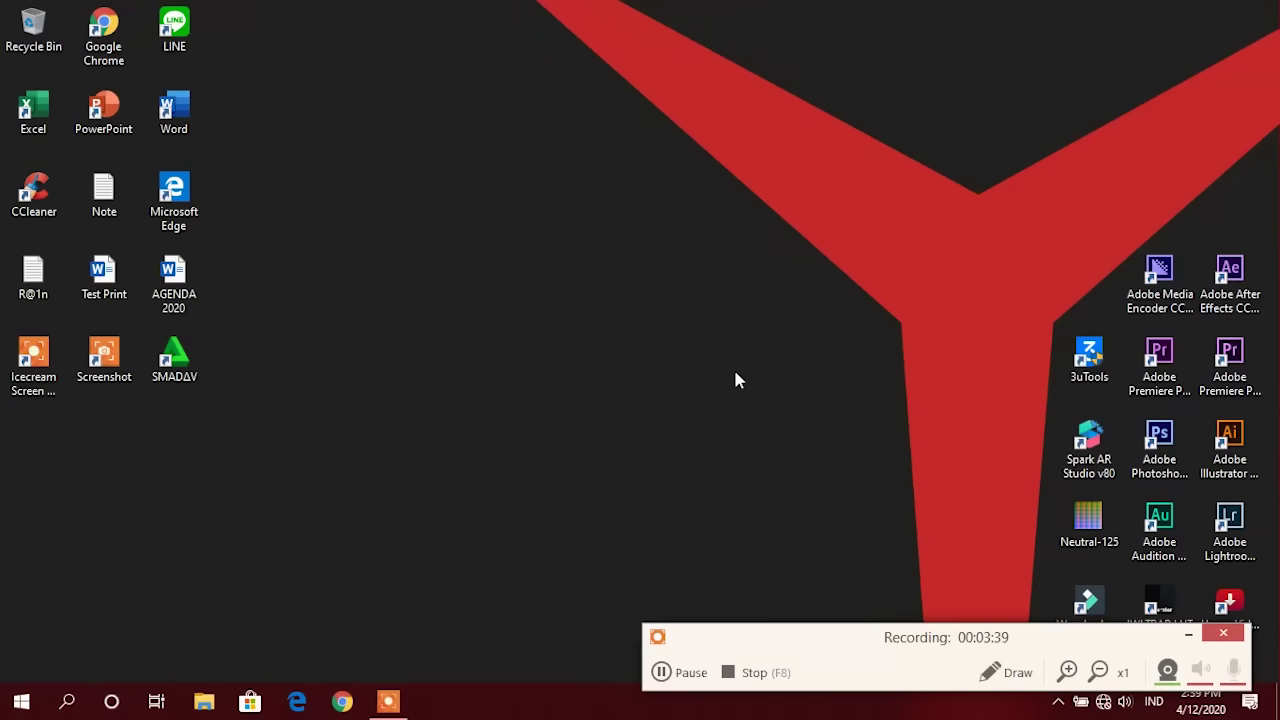
Switch to CCleaner, analyze the preselected Windows cleaning items and run the cleaner on them.
click(1058, 701)
drag(1059, 636, 1041, 532)
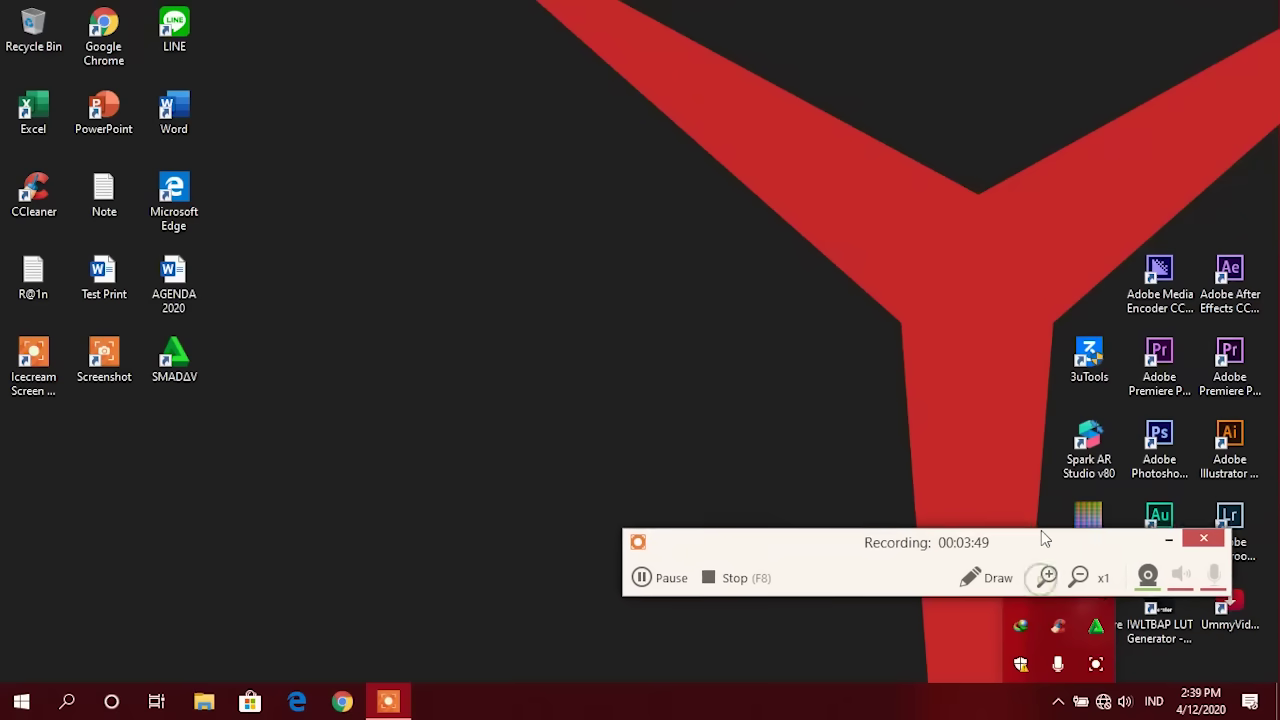
click(1062, 628)
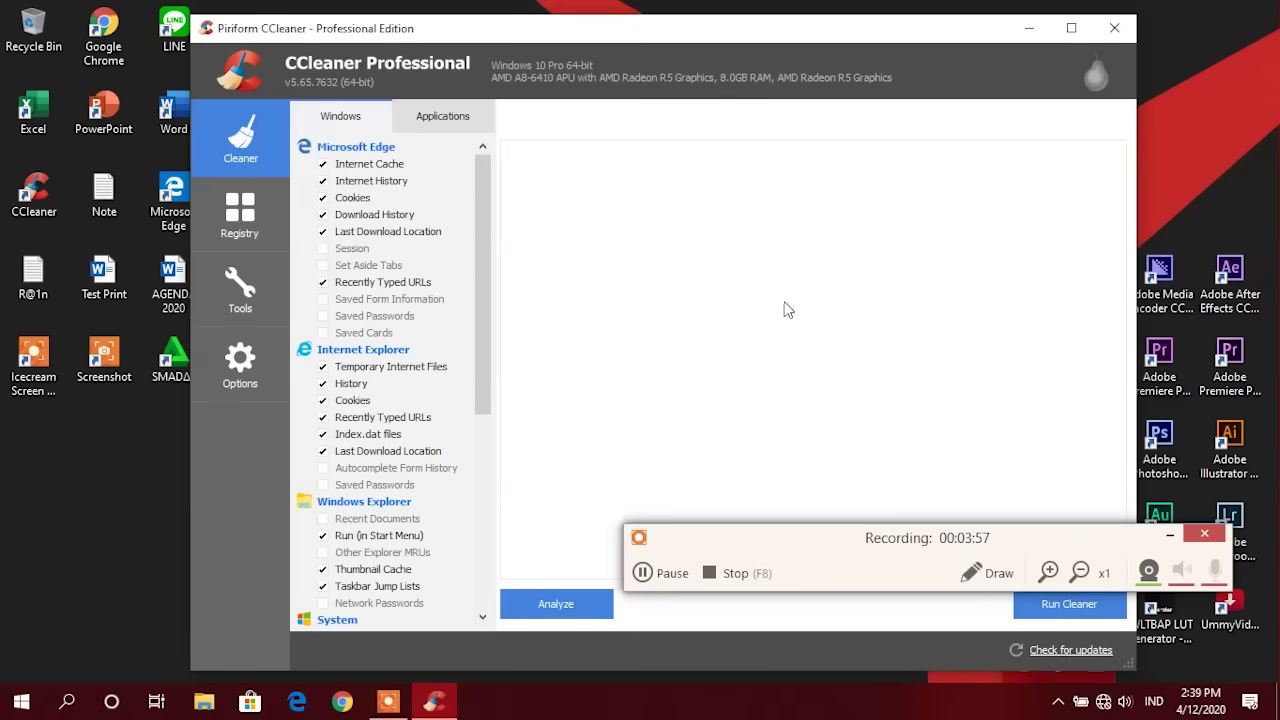
click(587, 607)
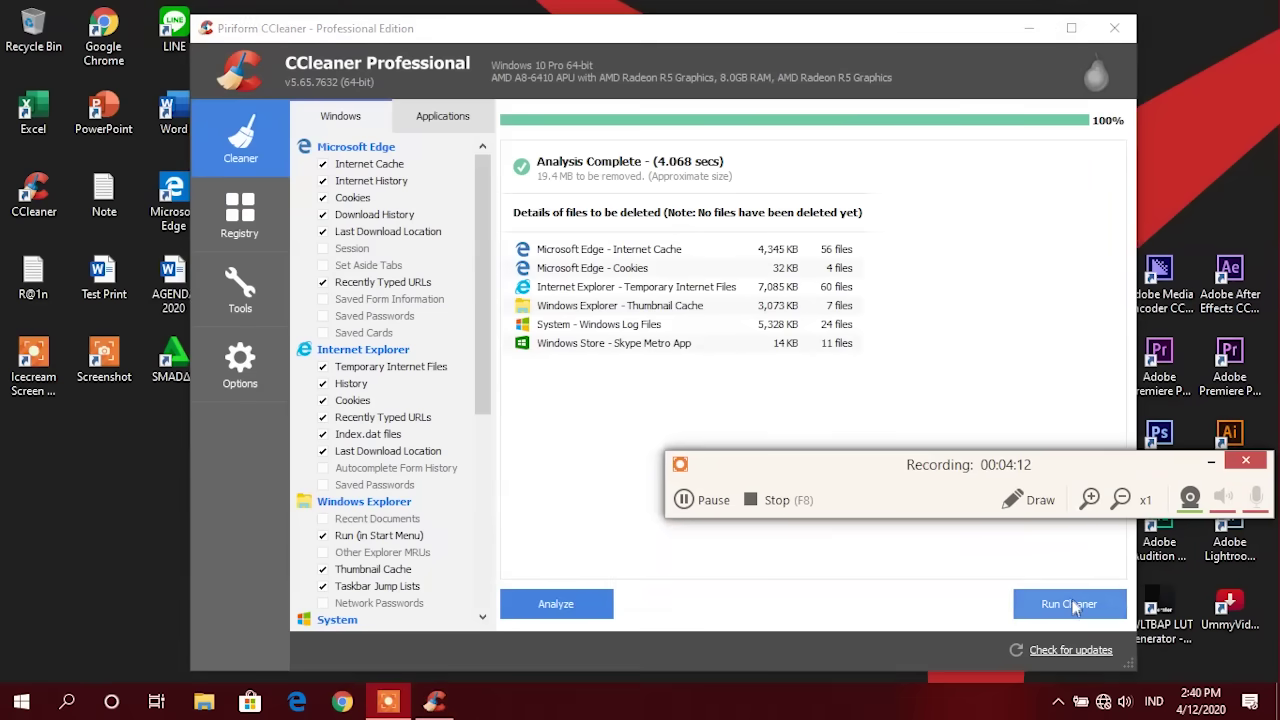
click(1075, 608)
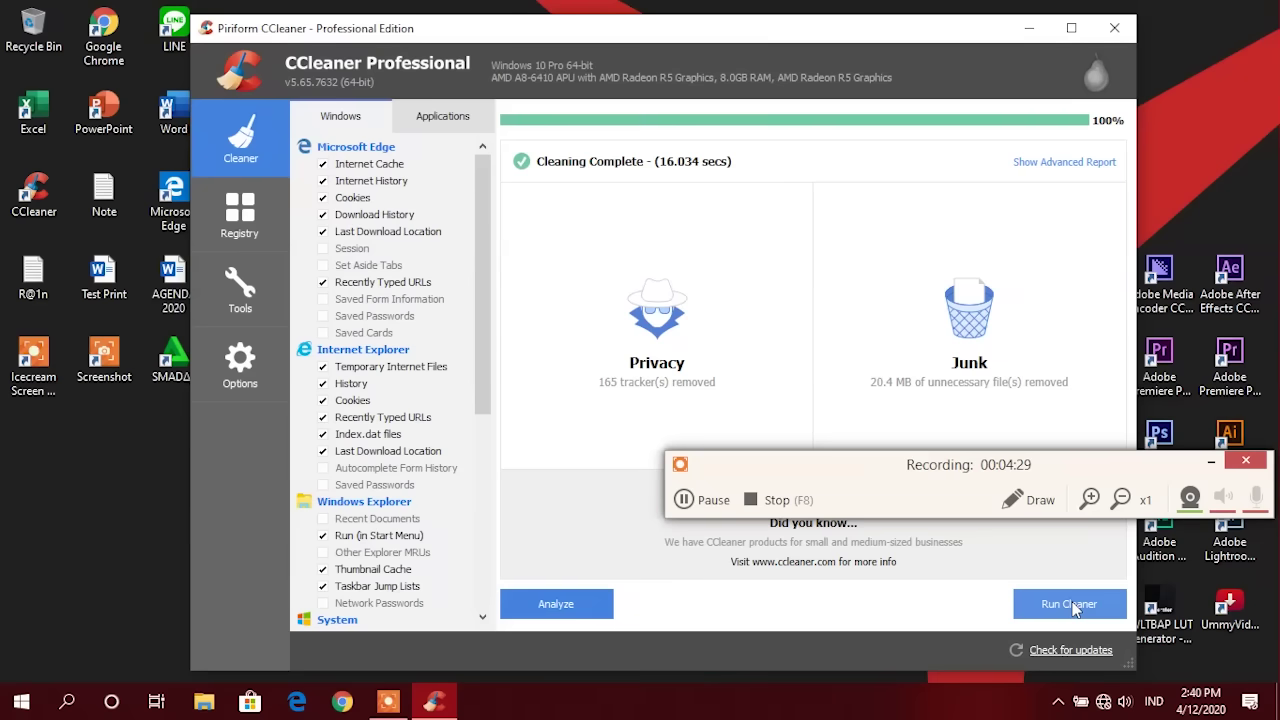
Scan the registry for issues and fix all selected issues without backing up the registry.
click(273, 211)
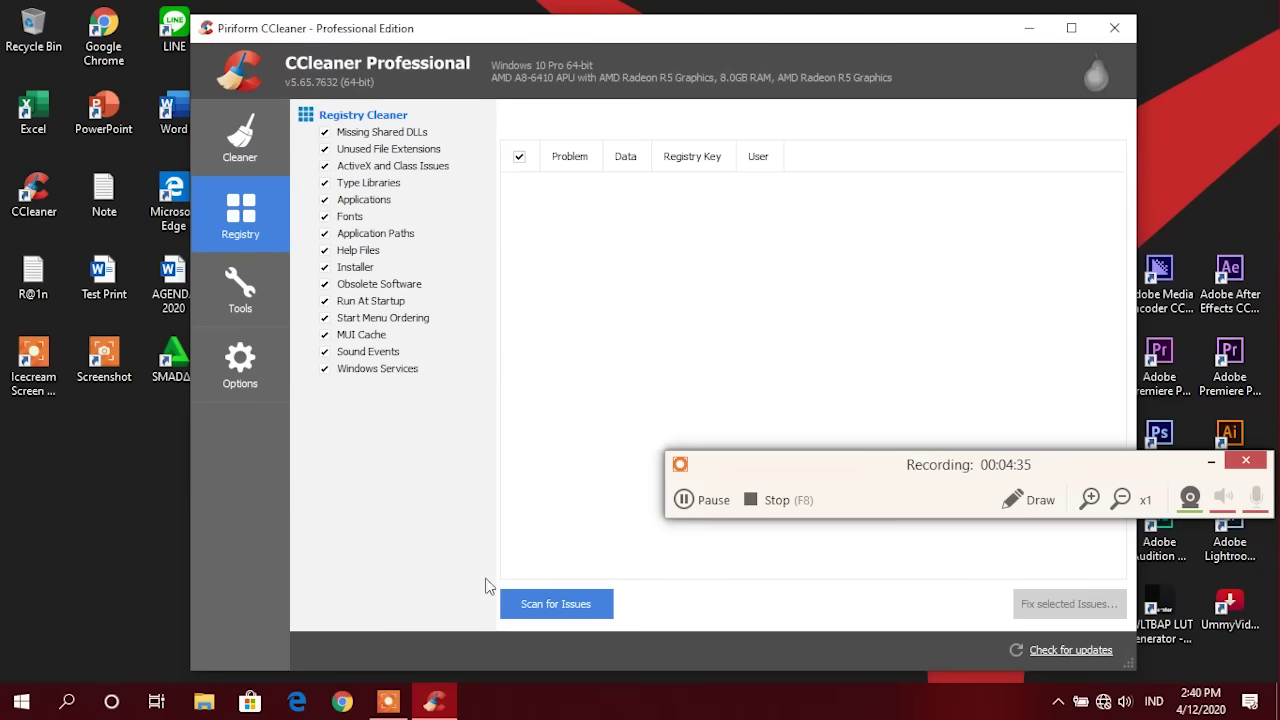
click(532, 598)
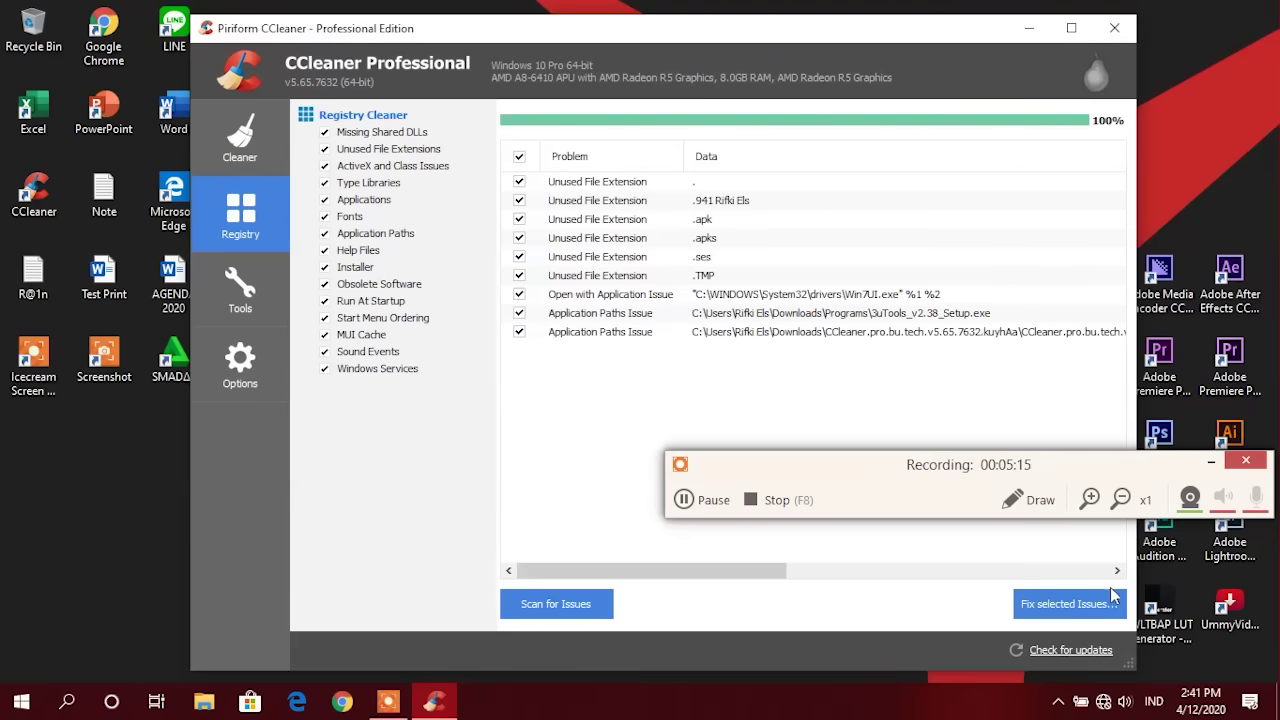
click(1093, 608)
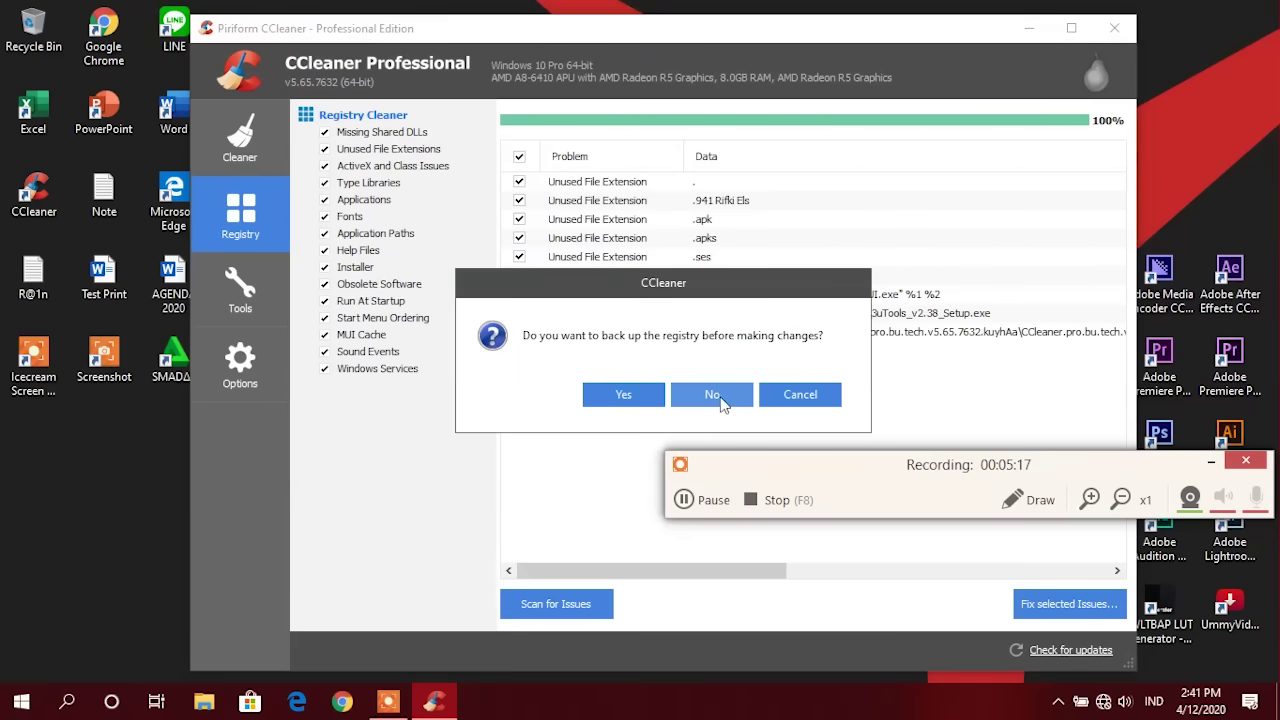
click(706, 397)
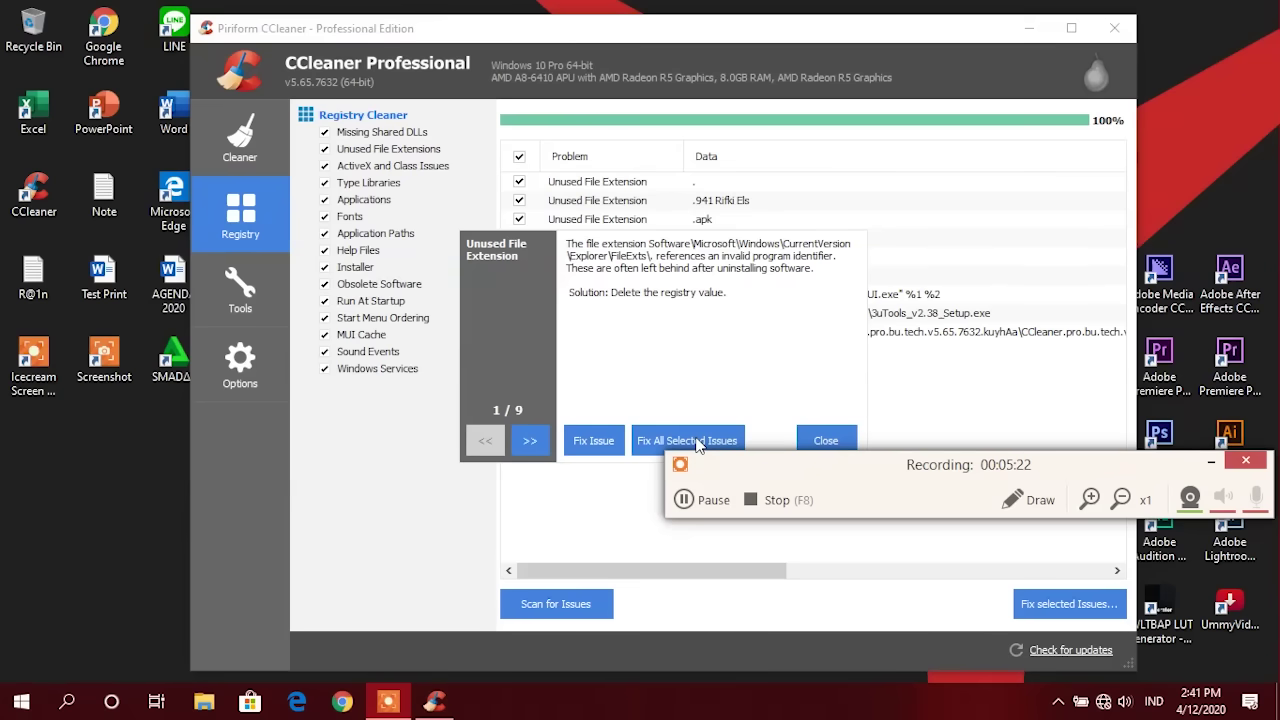
click(649, 444)
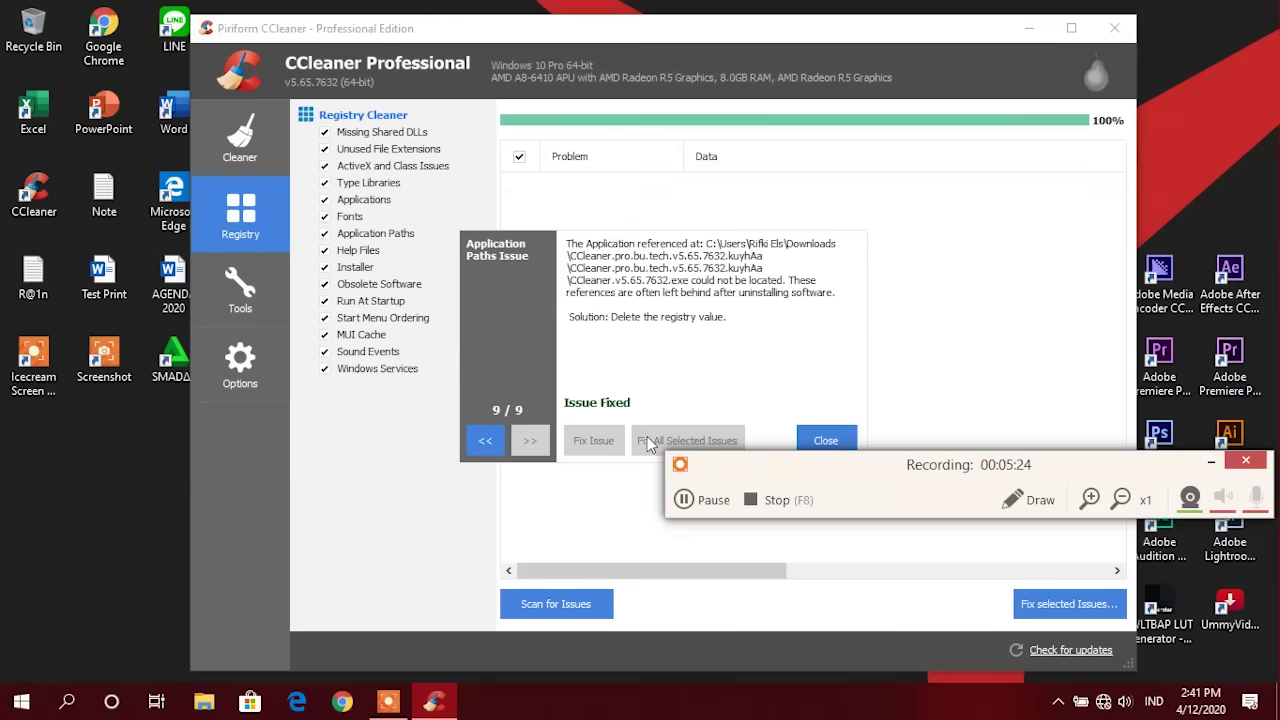
click(815, 438)
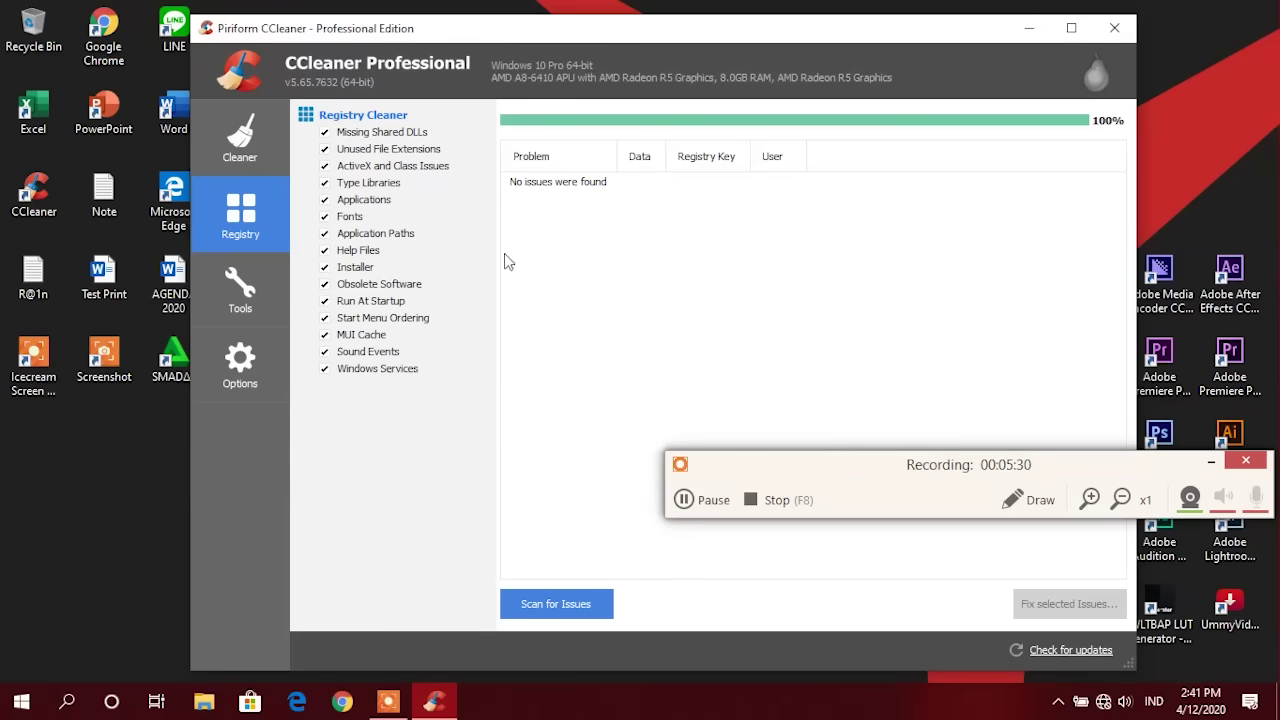
View the options of CCleaner.
click(269, 375)
click(367, 284)
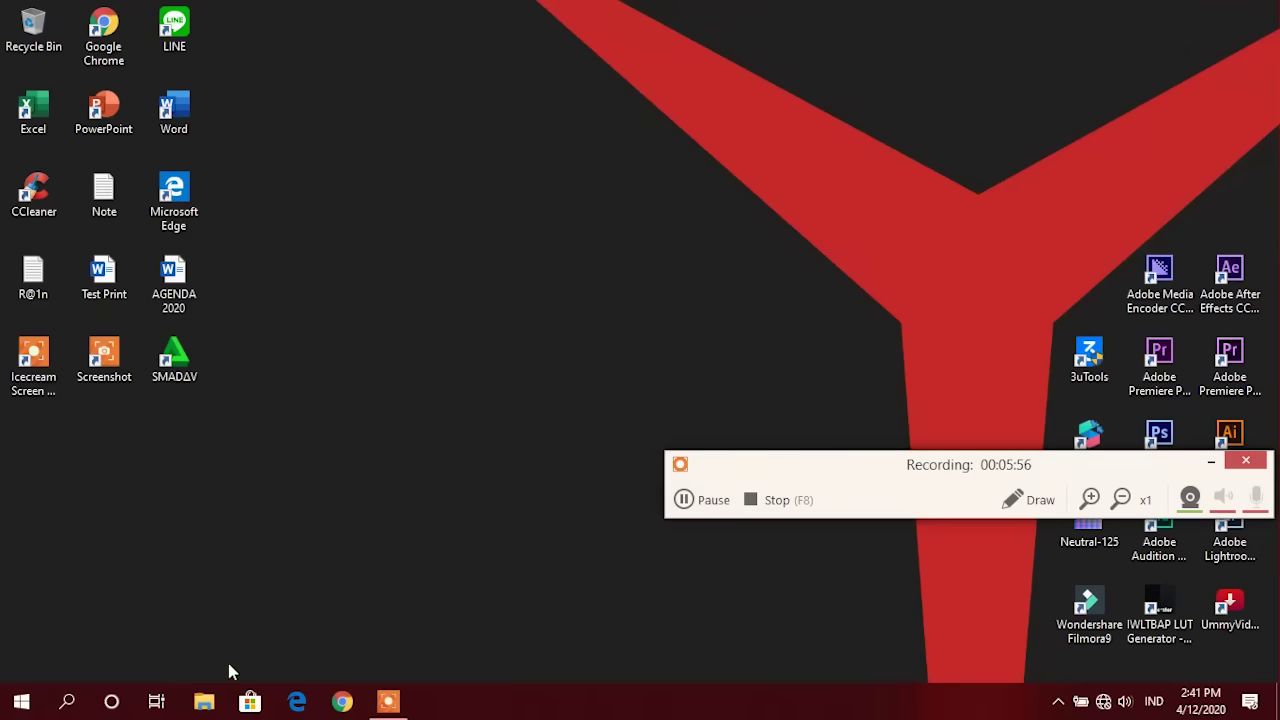
Open the Optimize Drives tool from the properties of the SSD SAMSUNG (C:) drive in File Explorer.
click(212, 690)
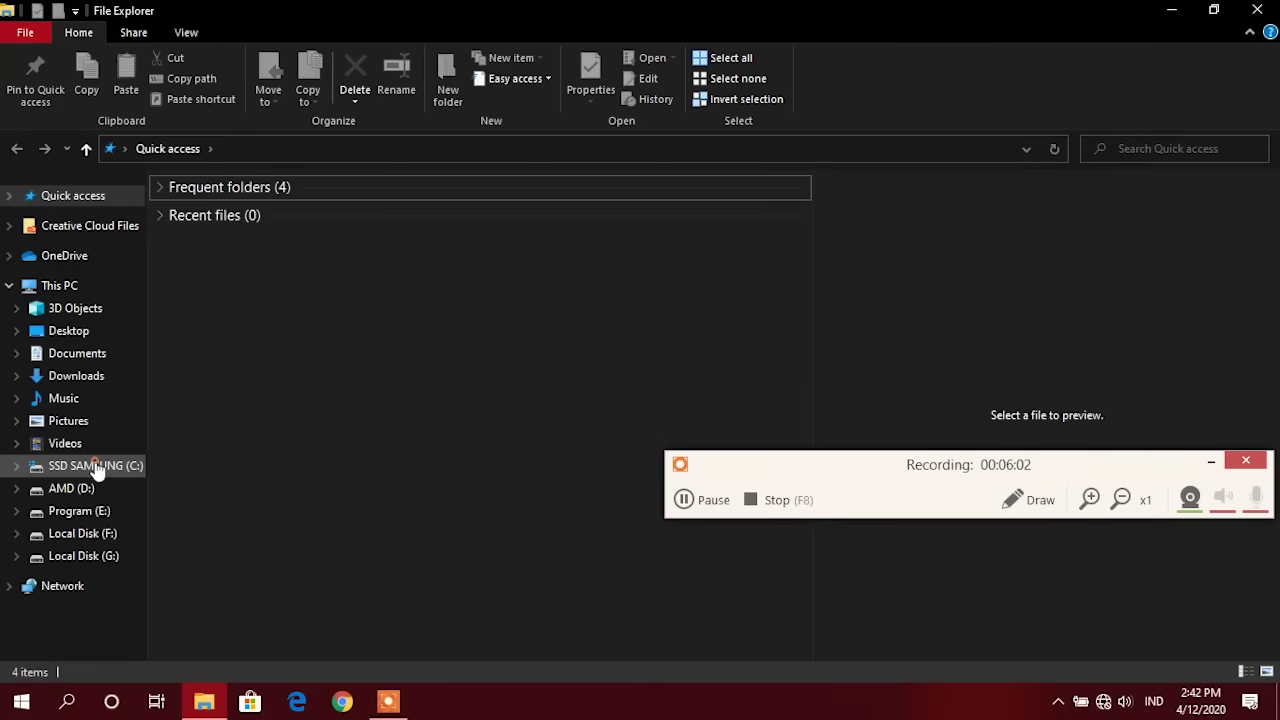
right_click(96, 466)
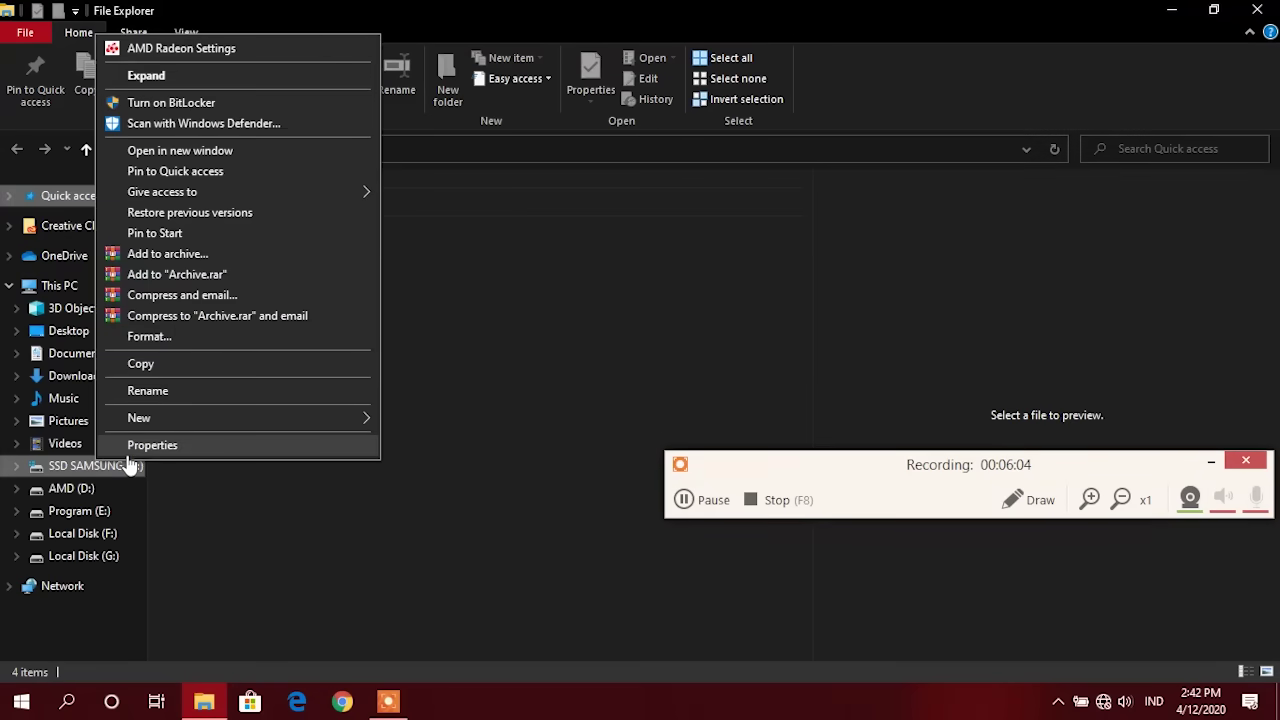
click(140, 445)
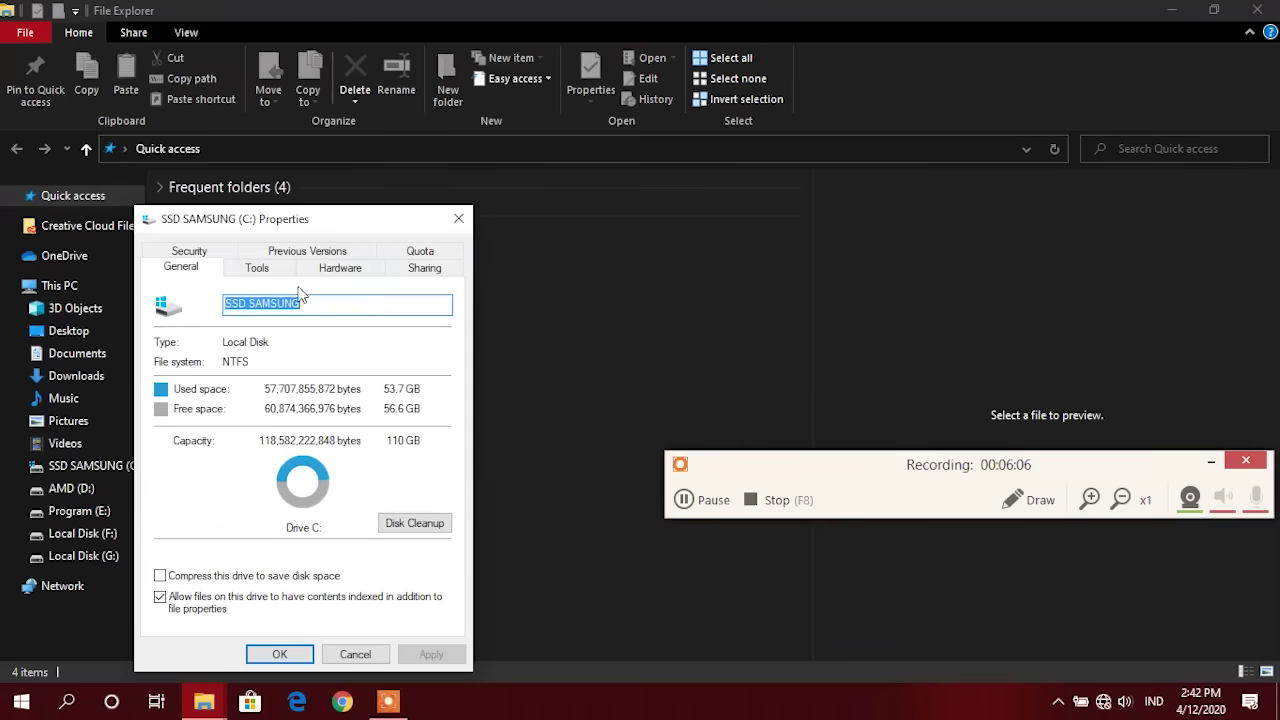
click(230, 267)
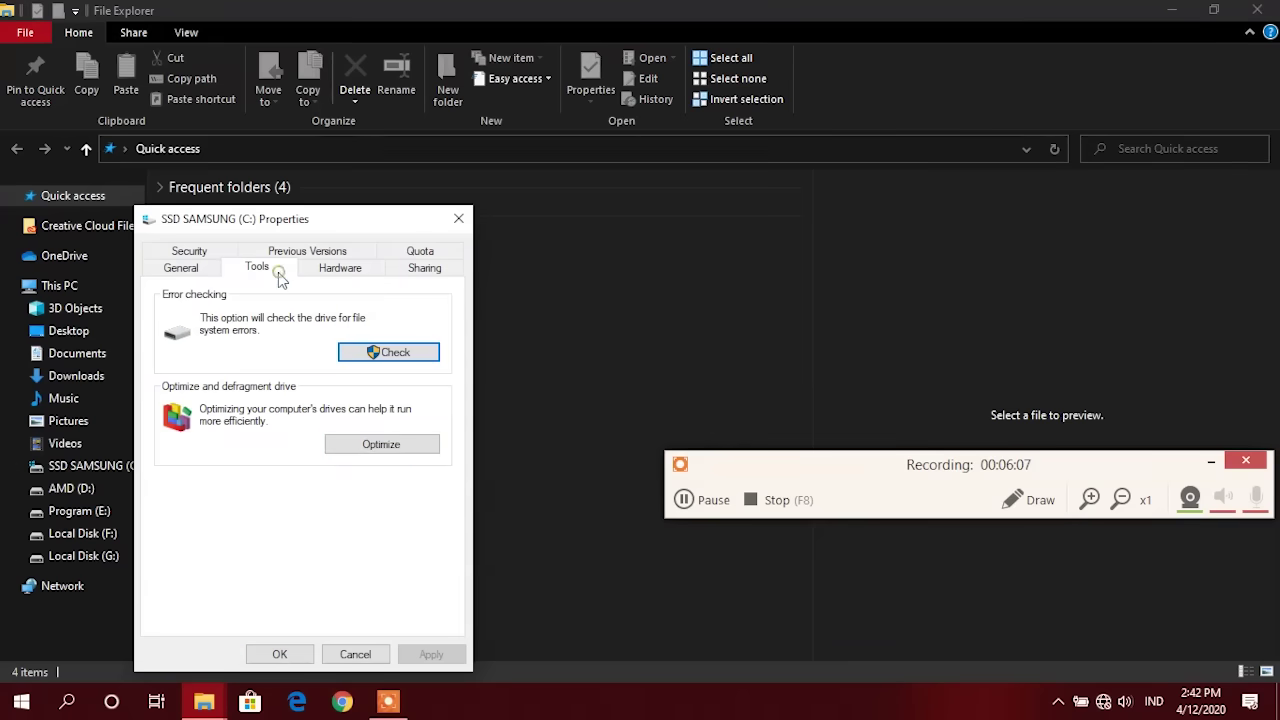
click(409, 449)
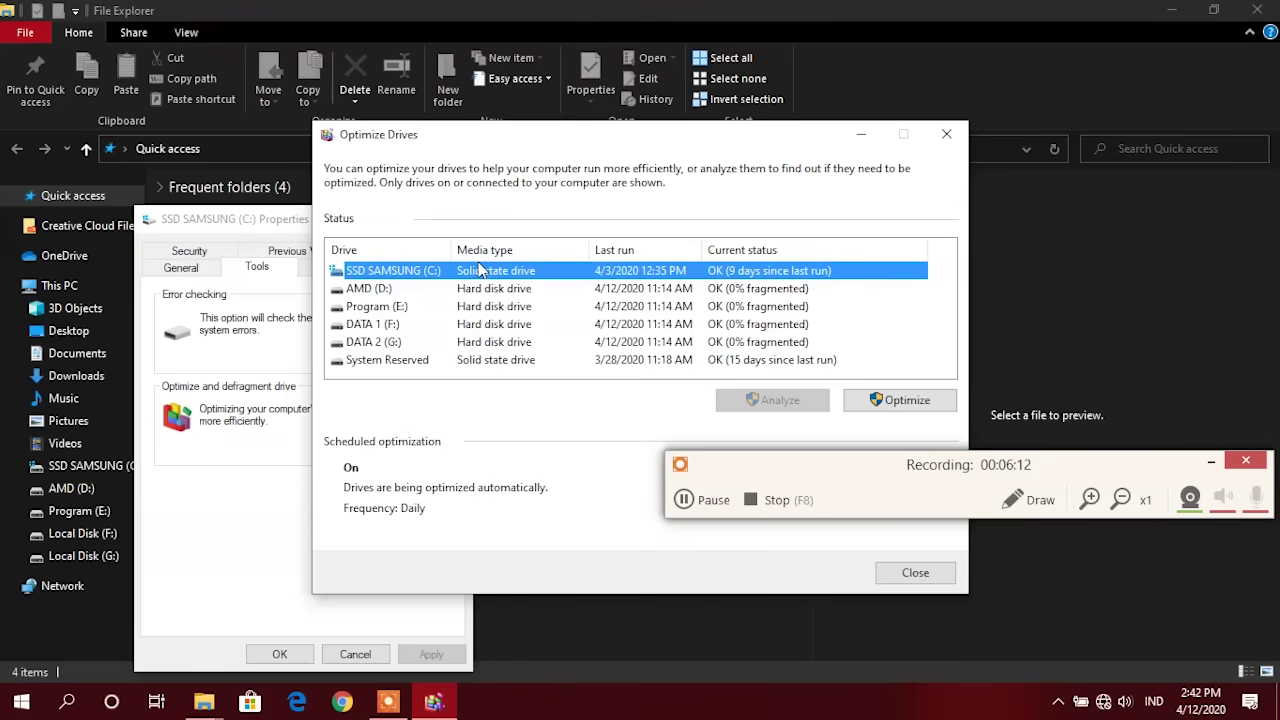
Analyze the hard disk drives AMD (D:), Program (E:), DATA 1 (F:) and DATA 2 (G:) for fragmentation.
click(572, 290)
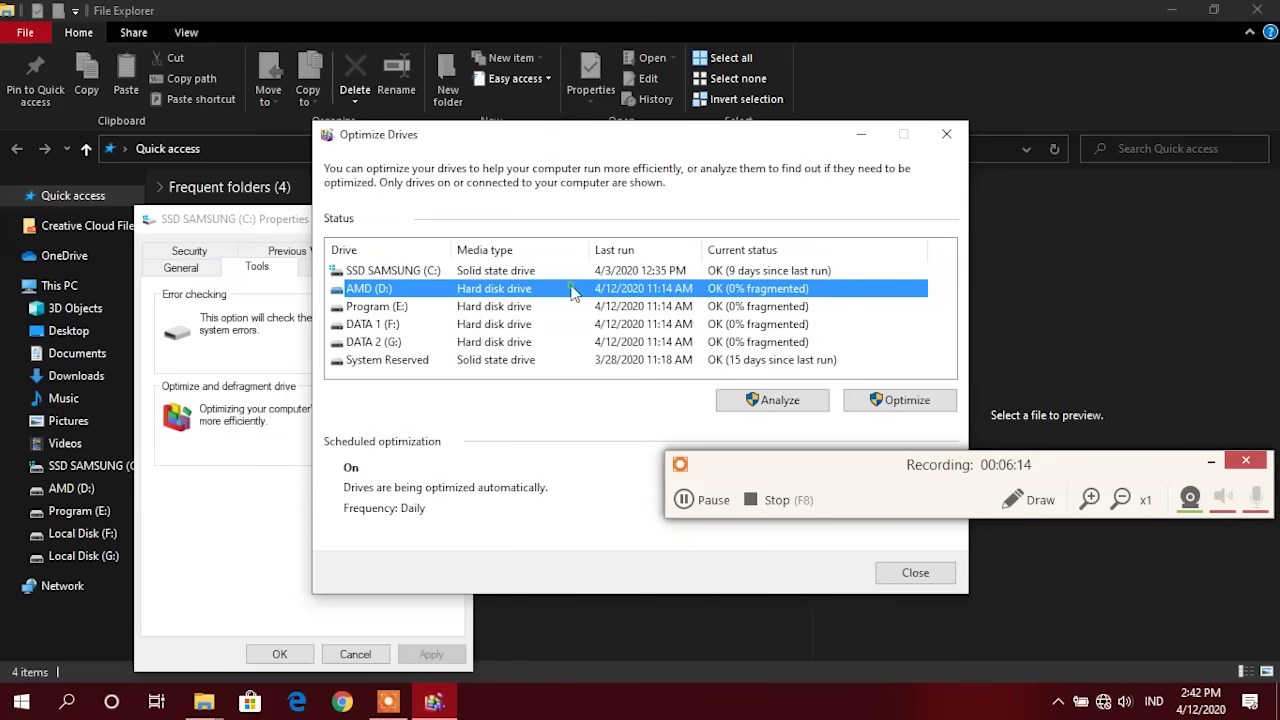
click(796, 405)
click(759, 307)
click(775, 324)
click(772, 400)
click(776, 342)
click(772, 400)
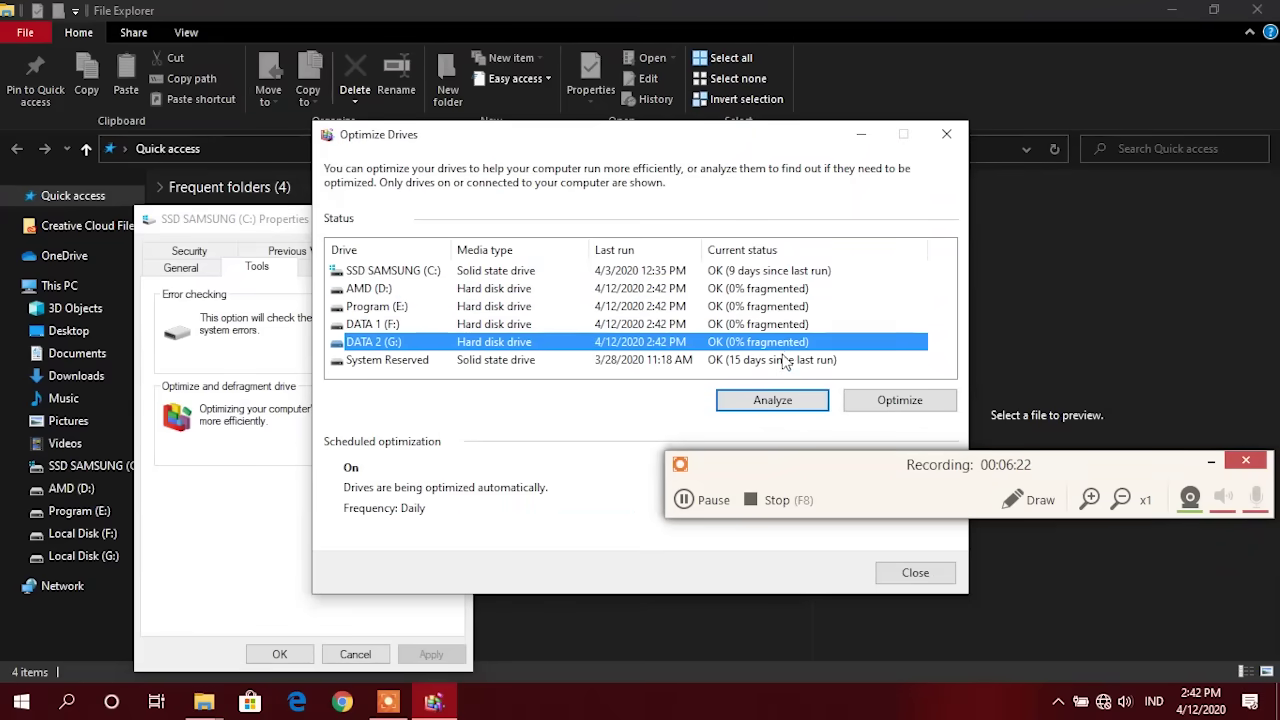
Optimize every listed drive, from SSD SAMSUNG (C:) through DATA 2 (G:), plus the System Reserved partition.
click(780, 360)
click(780, 272)
click(900, 400)
click(753, 290)
click(760, 306)
click(780, 324)
click(900, 400)
click(790, 342)
click(880, 400)
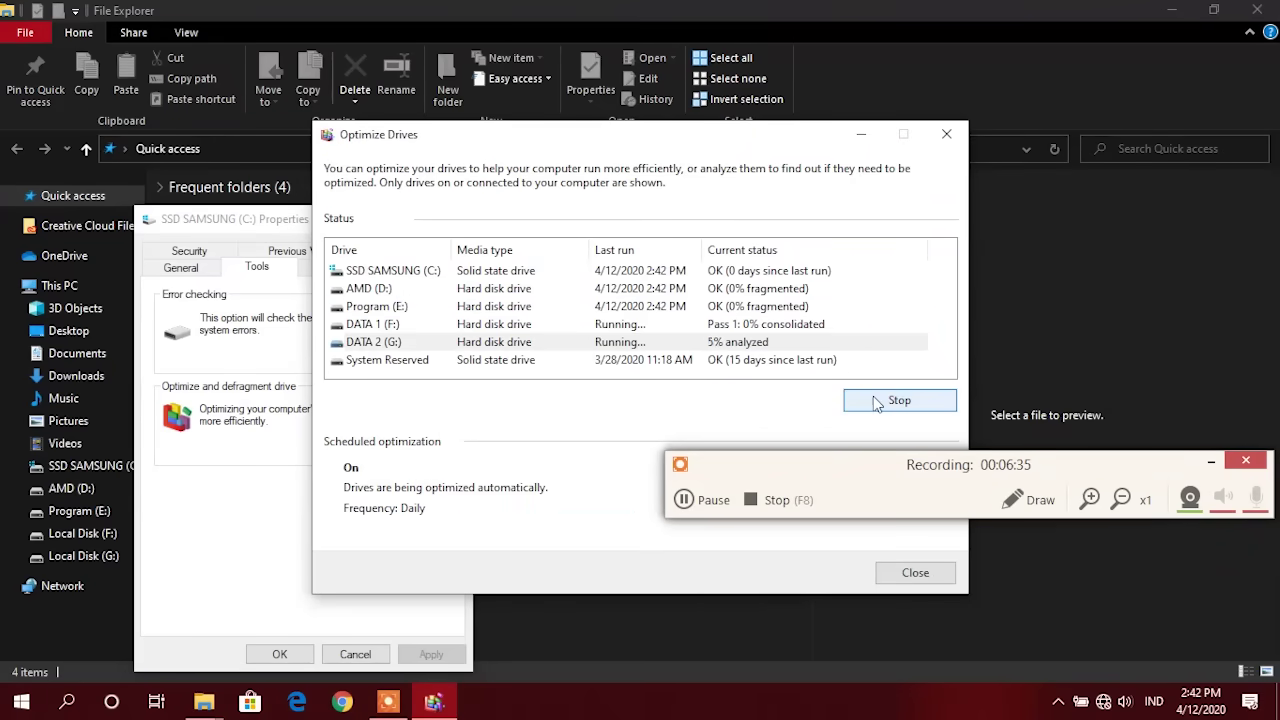
click(790, 360)
click(884, 404)
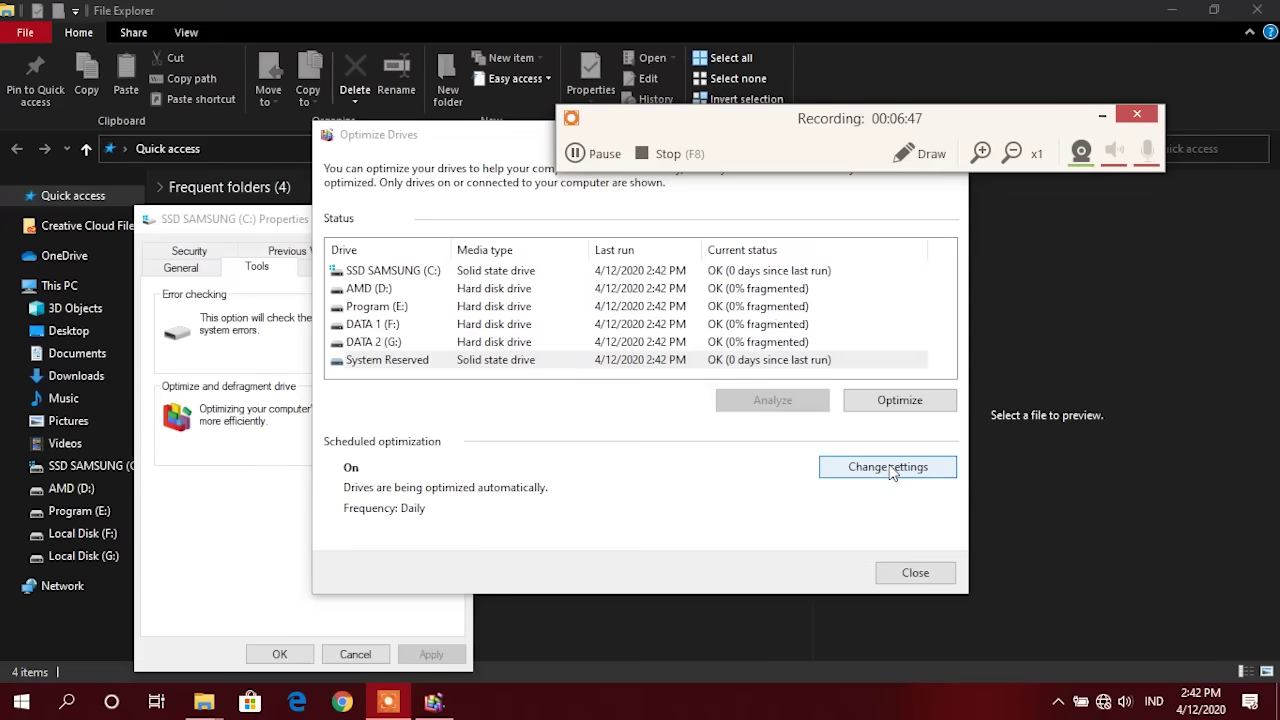
Set the scheduled drive optimization frequency to Daily and close the Optimize Drives tool.
click(887, 467)
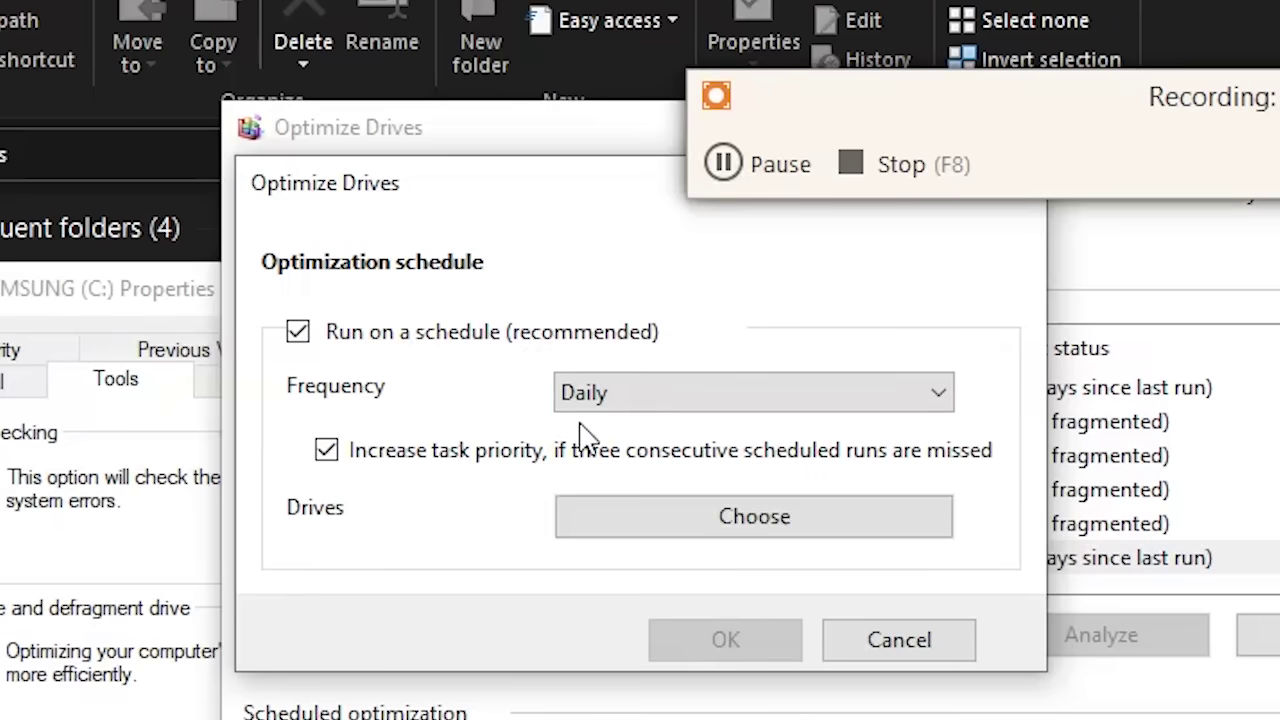
click(619, 392)
click(619, 421)
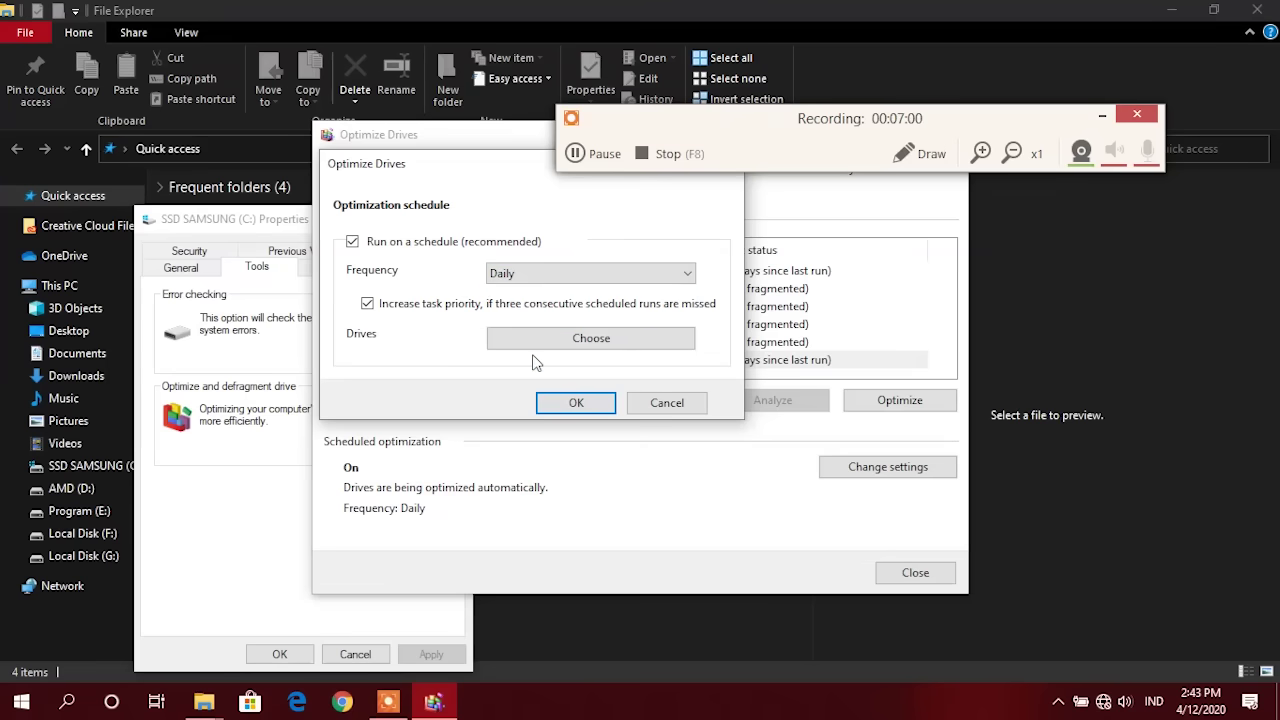
click(572, 402)
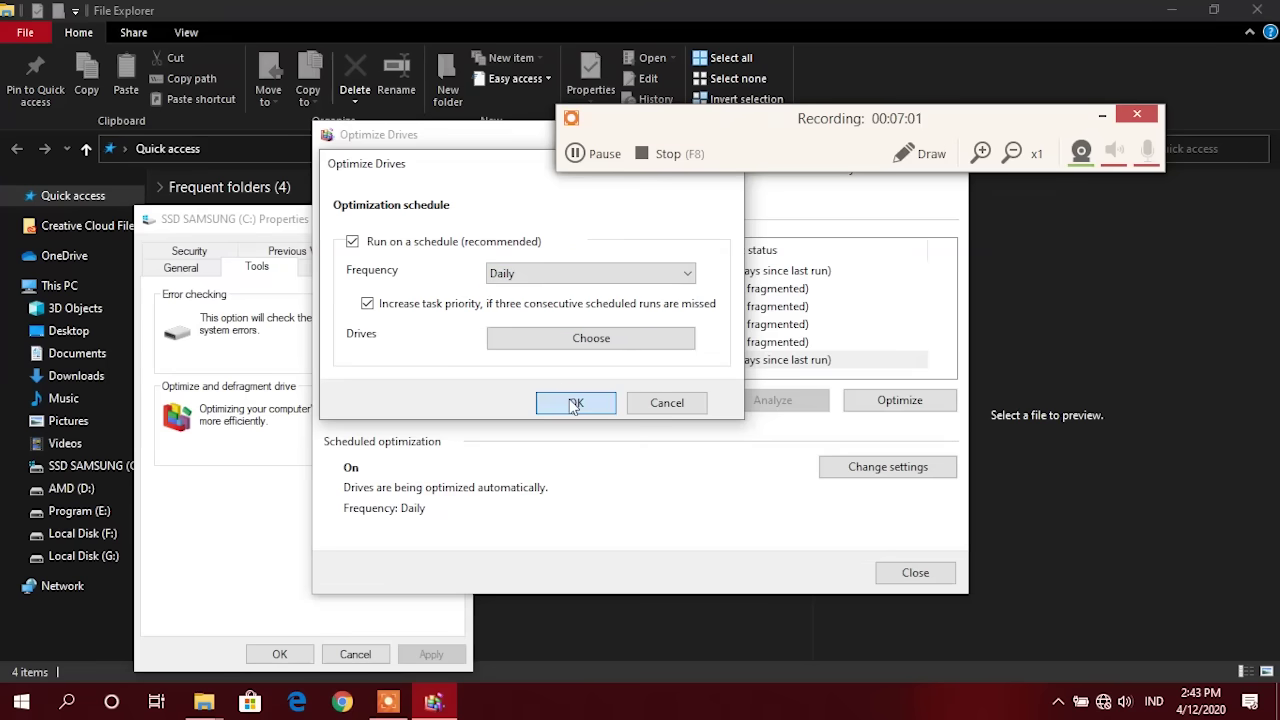
click(915, 574)
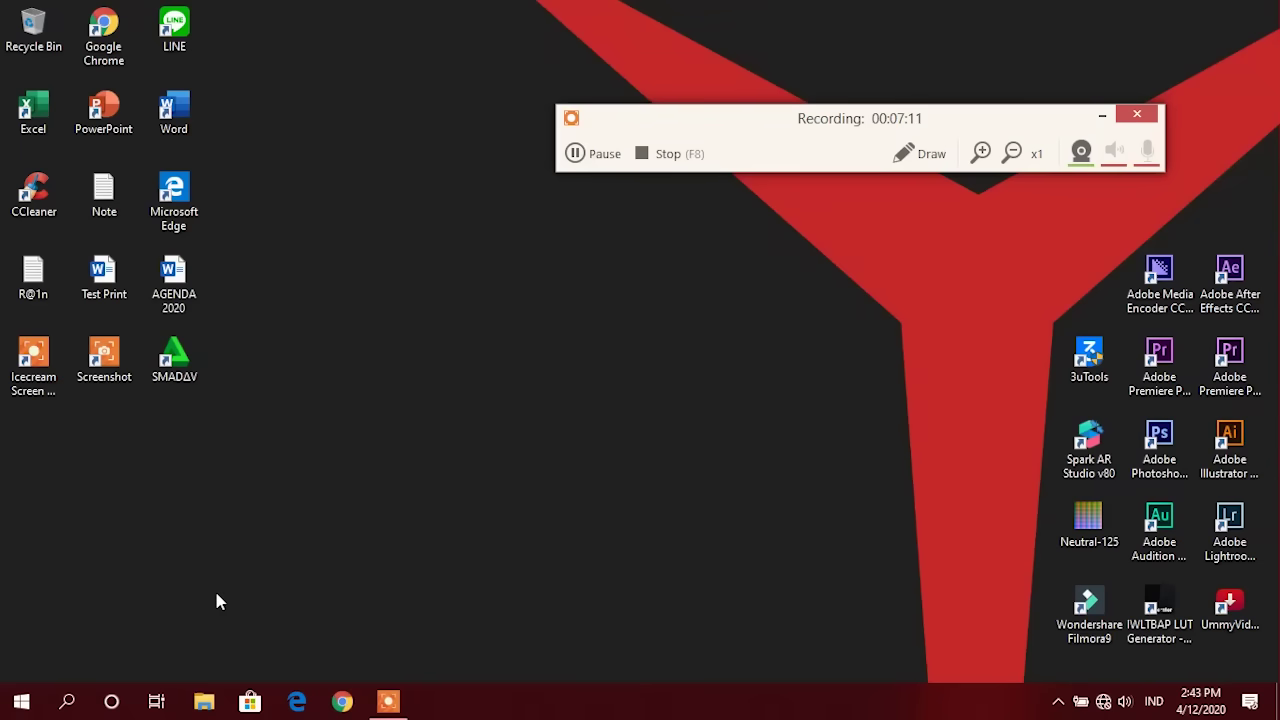
Open Disk Cleanup for the SSD SAMSUNG (C:) drive from its properties in File Explorer.
click(204, 705)
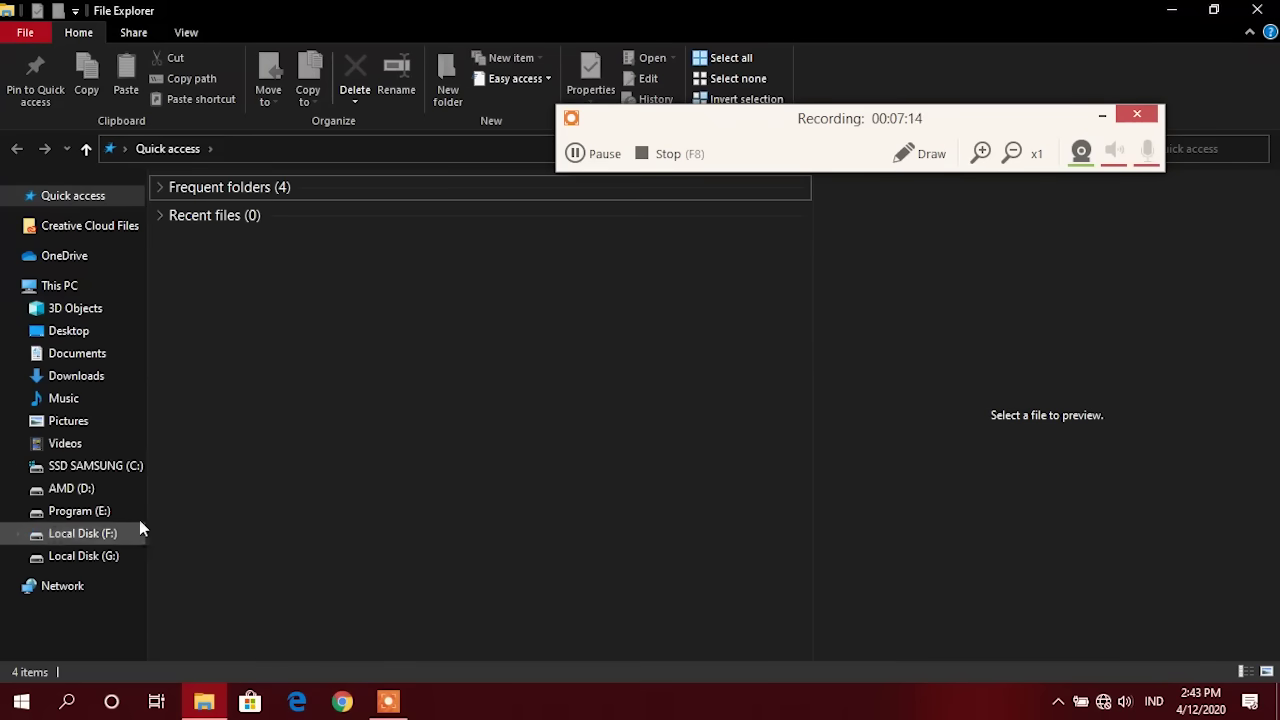
right_click(127, 478)
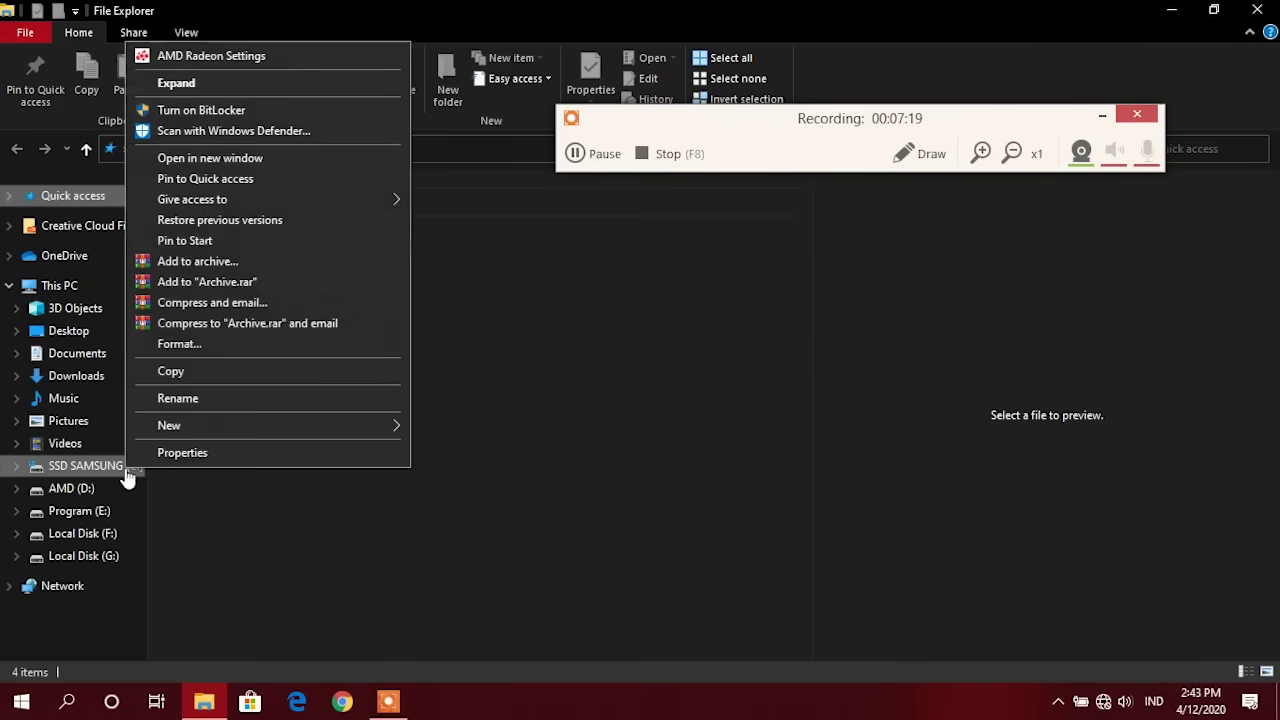
click(152, 455)
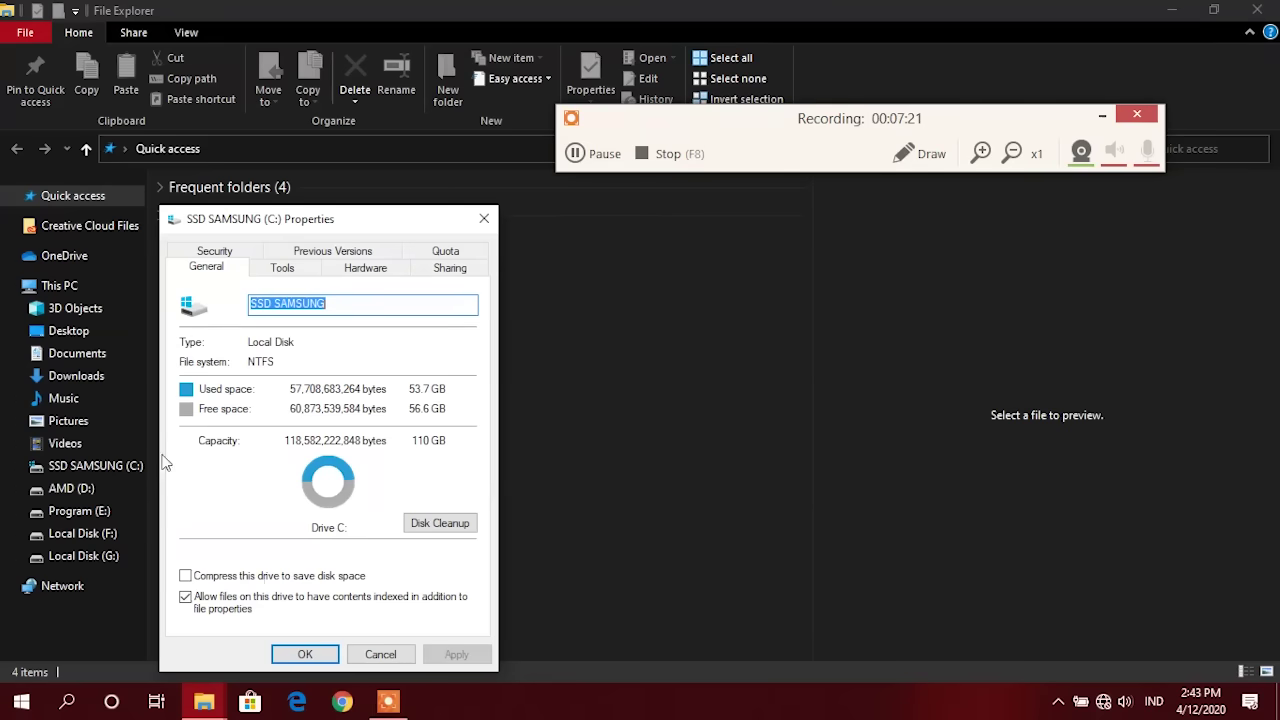
click(412, 527)
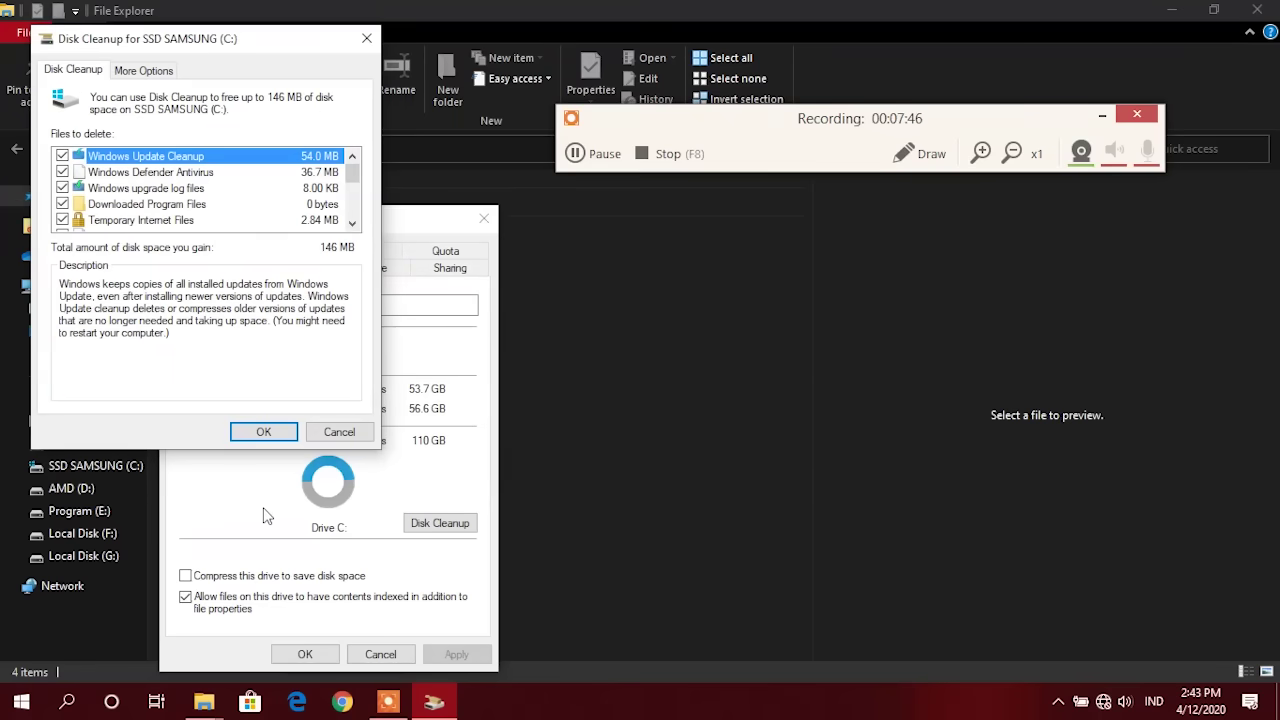
Permanently delete the checked Disk Cleanup files from SSD SAMSUNG (C:), and close the drive properties and File Explorer.
scroll(352, 190, down, 1)
drag(352, 190, 351, 216)
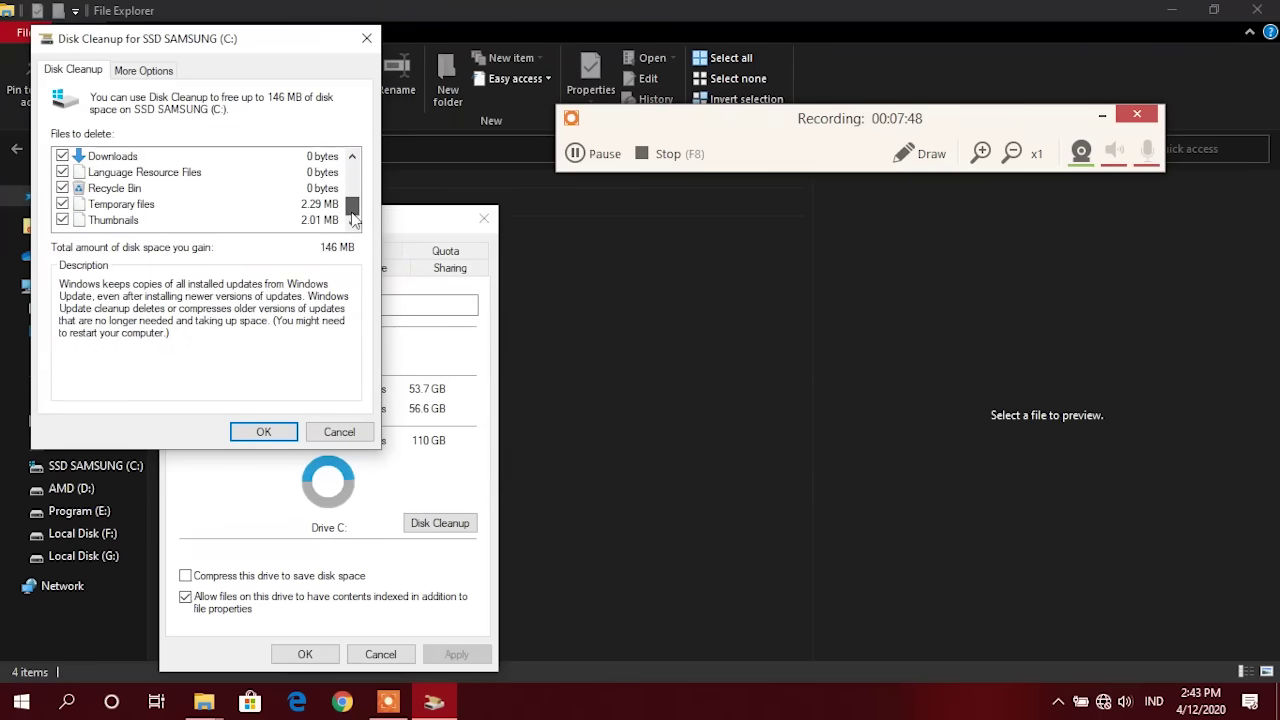
click(262, 436)
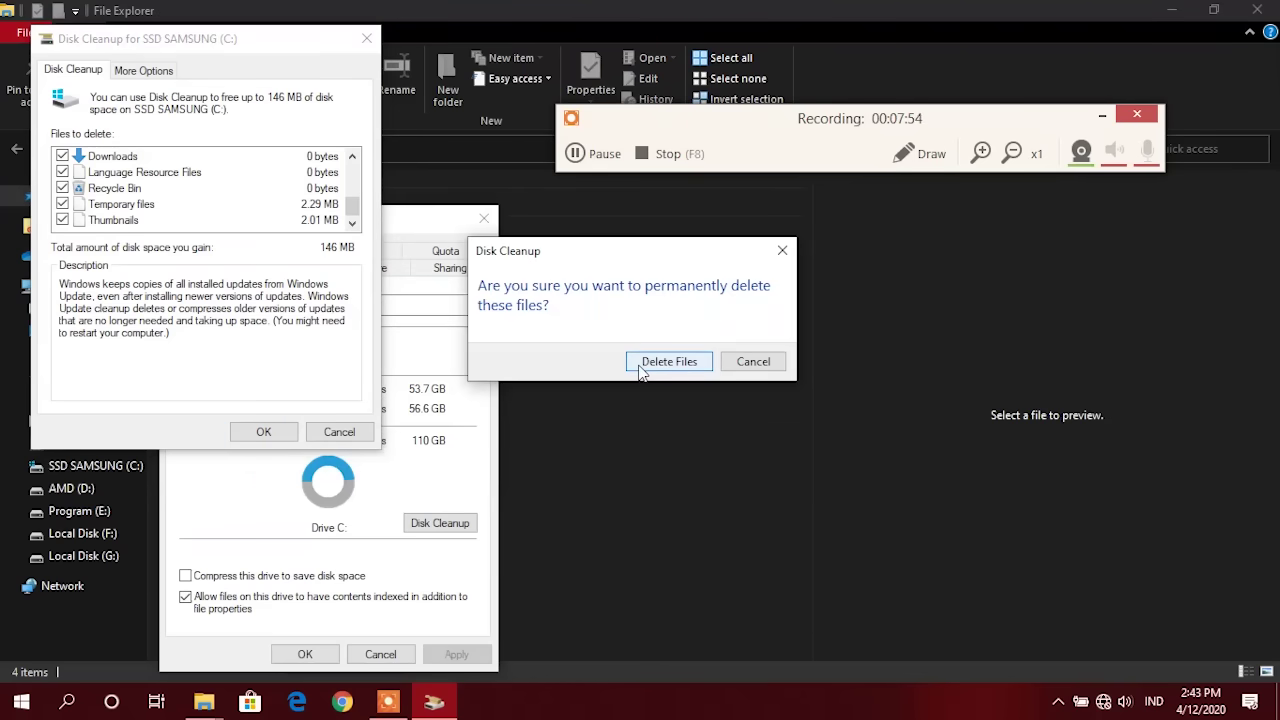
click(641, 368)
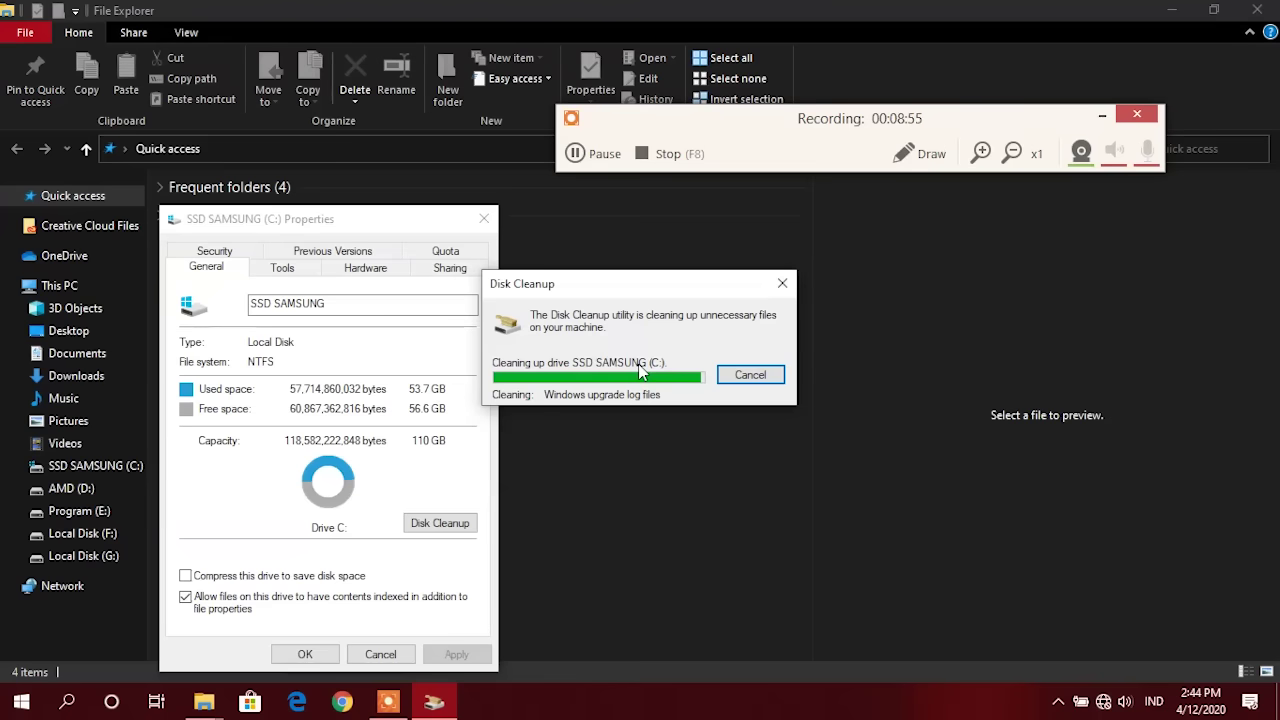
click(304, 654)
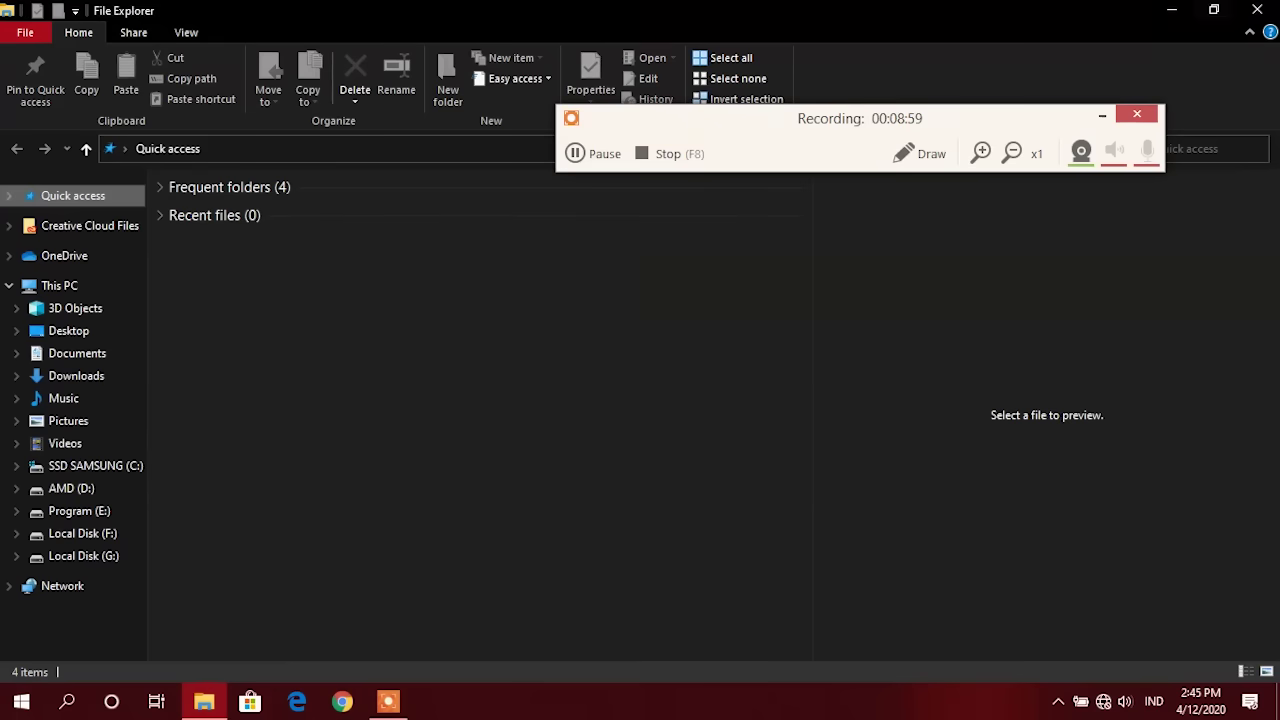
key(alt+F4)
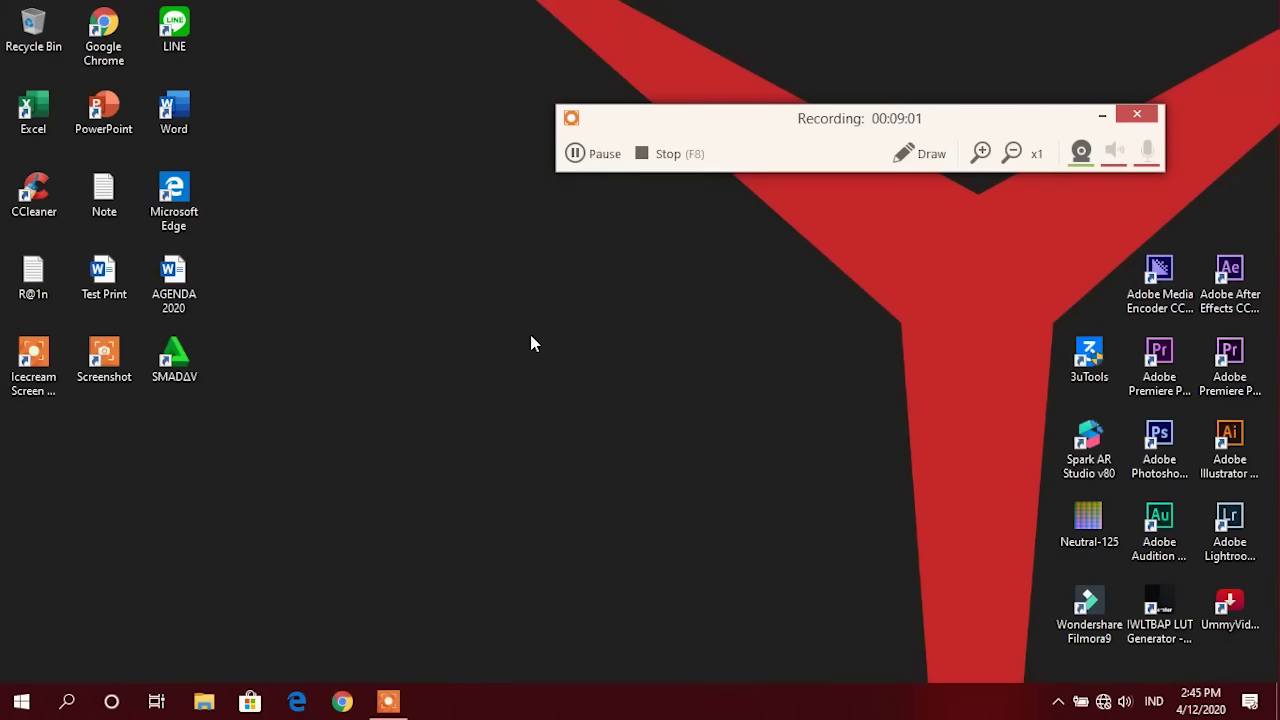